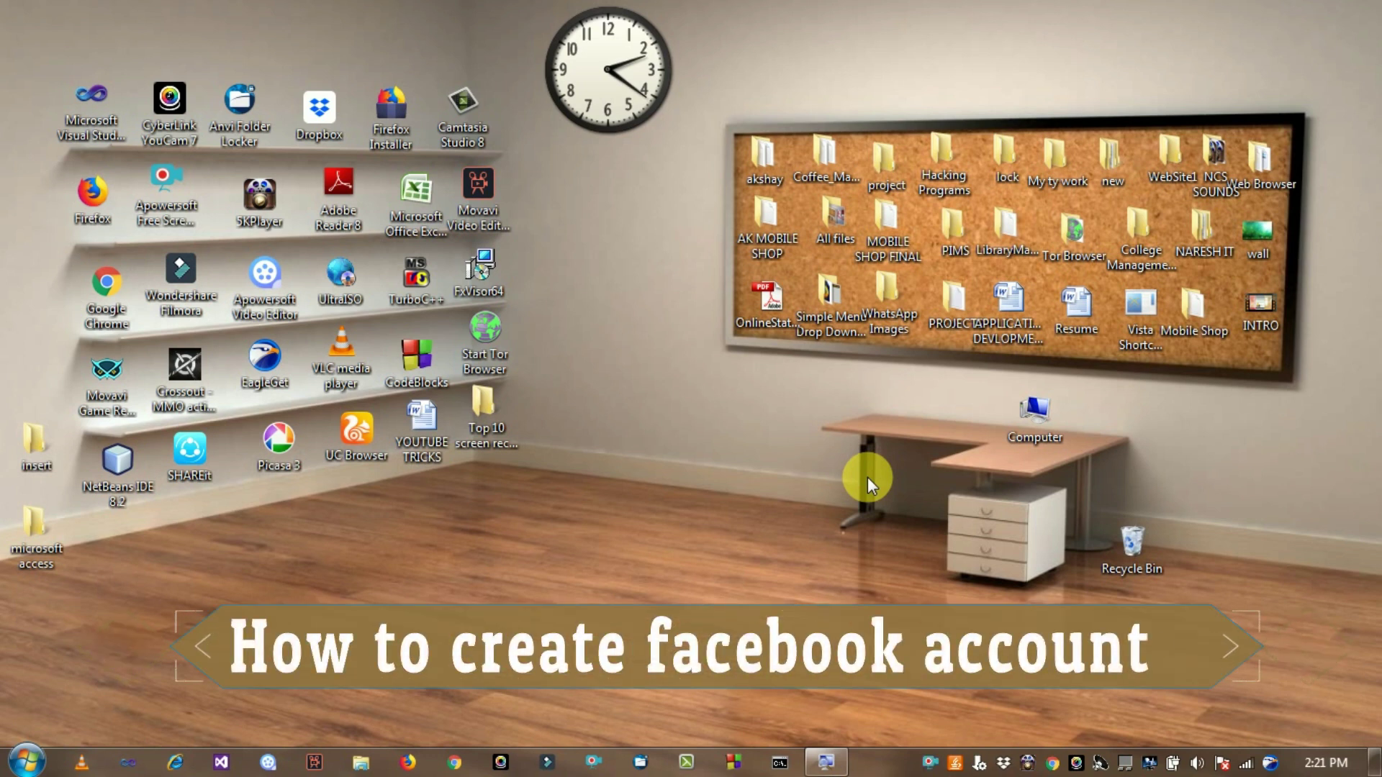
Refresh the Windows desktop from its right-click menu.
right_click(594, 515)
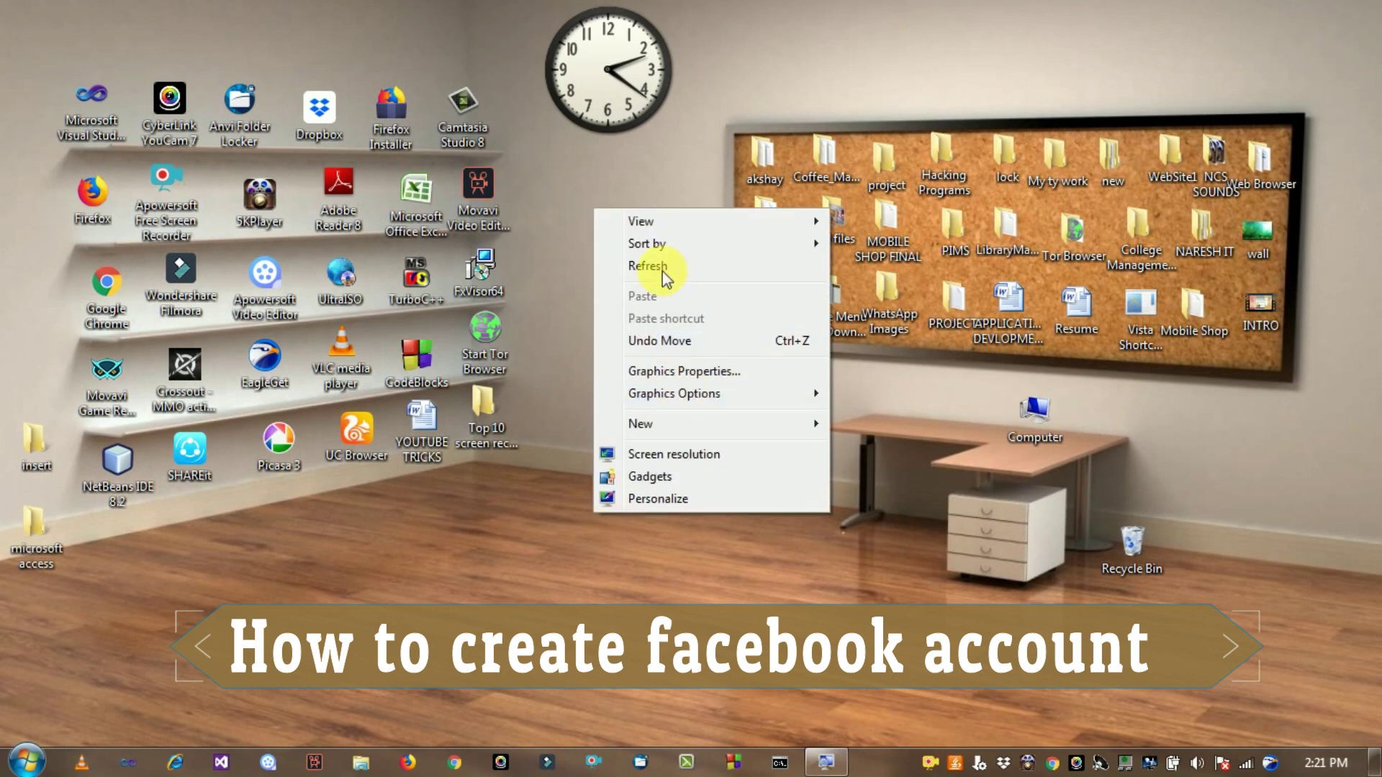
click(640, 267)
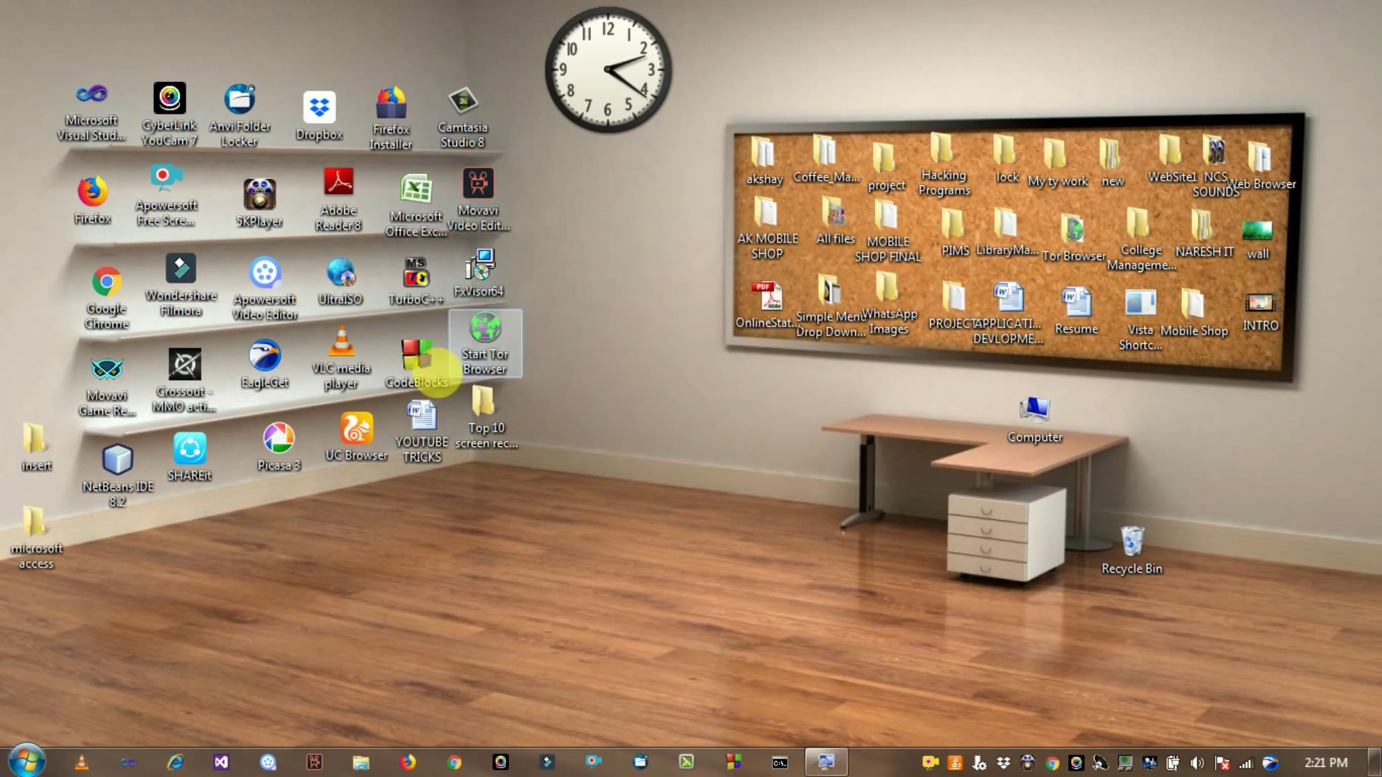
Launch UC Browser and close its start page, leaving Facebook's sign-up page.
double_click(354, 443)
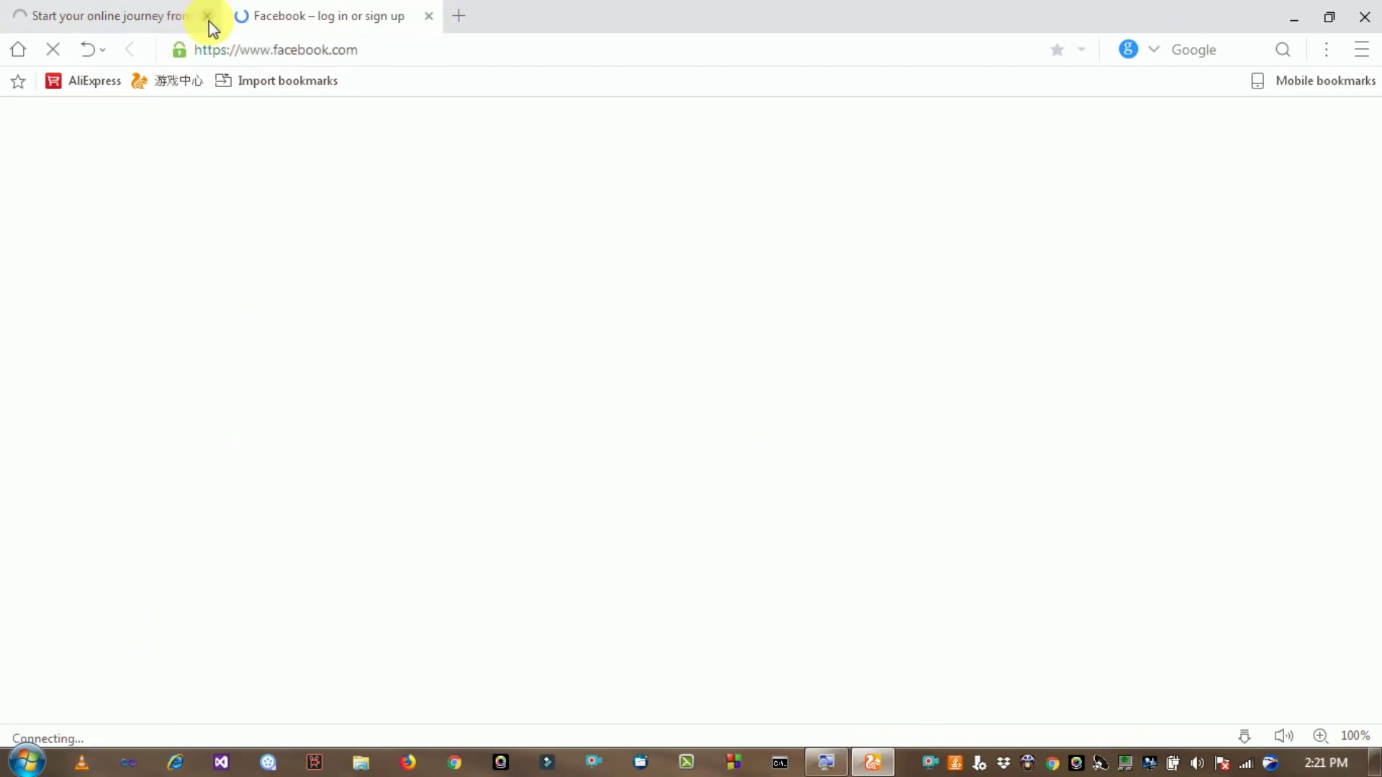
click(207, 15)
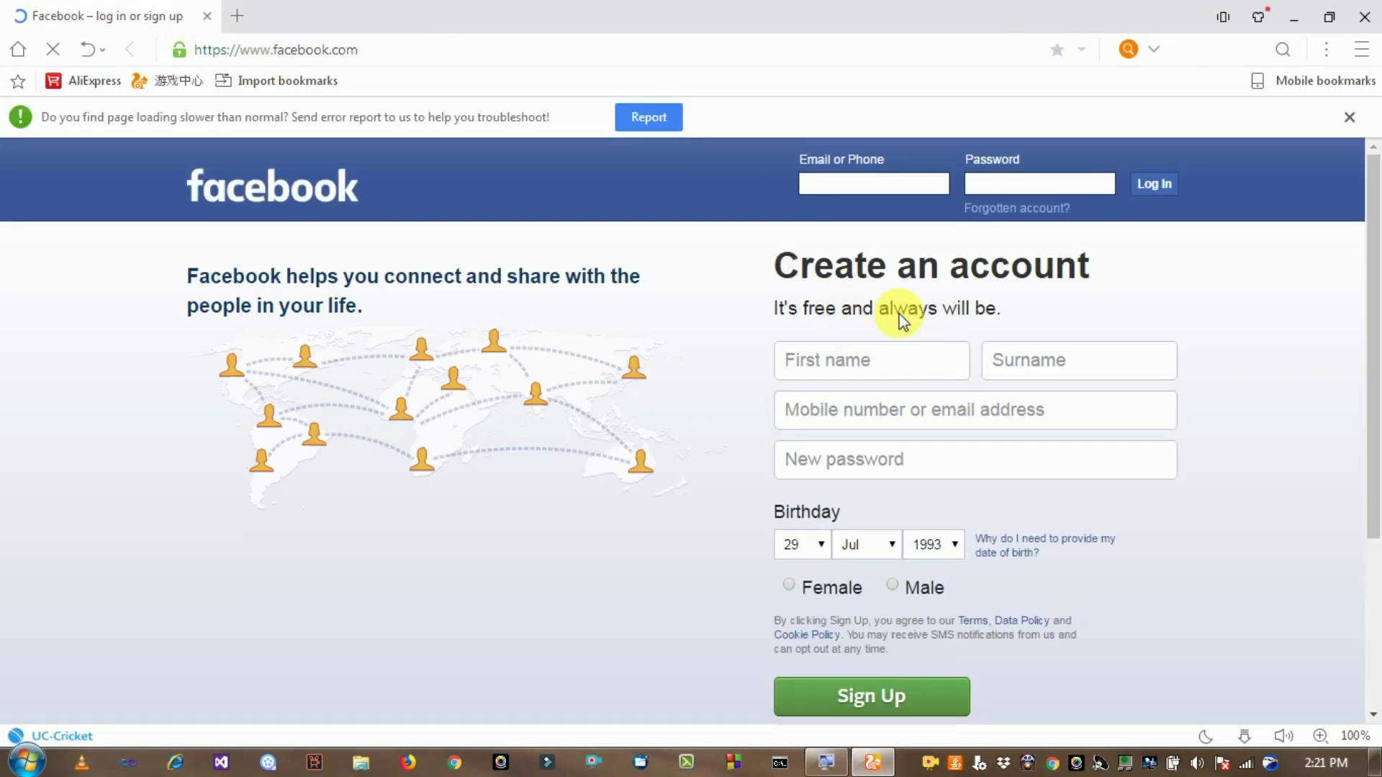
Enter the user's first name and surname in the Create an account form.
click(820, 360)
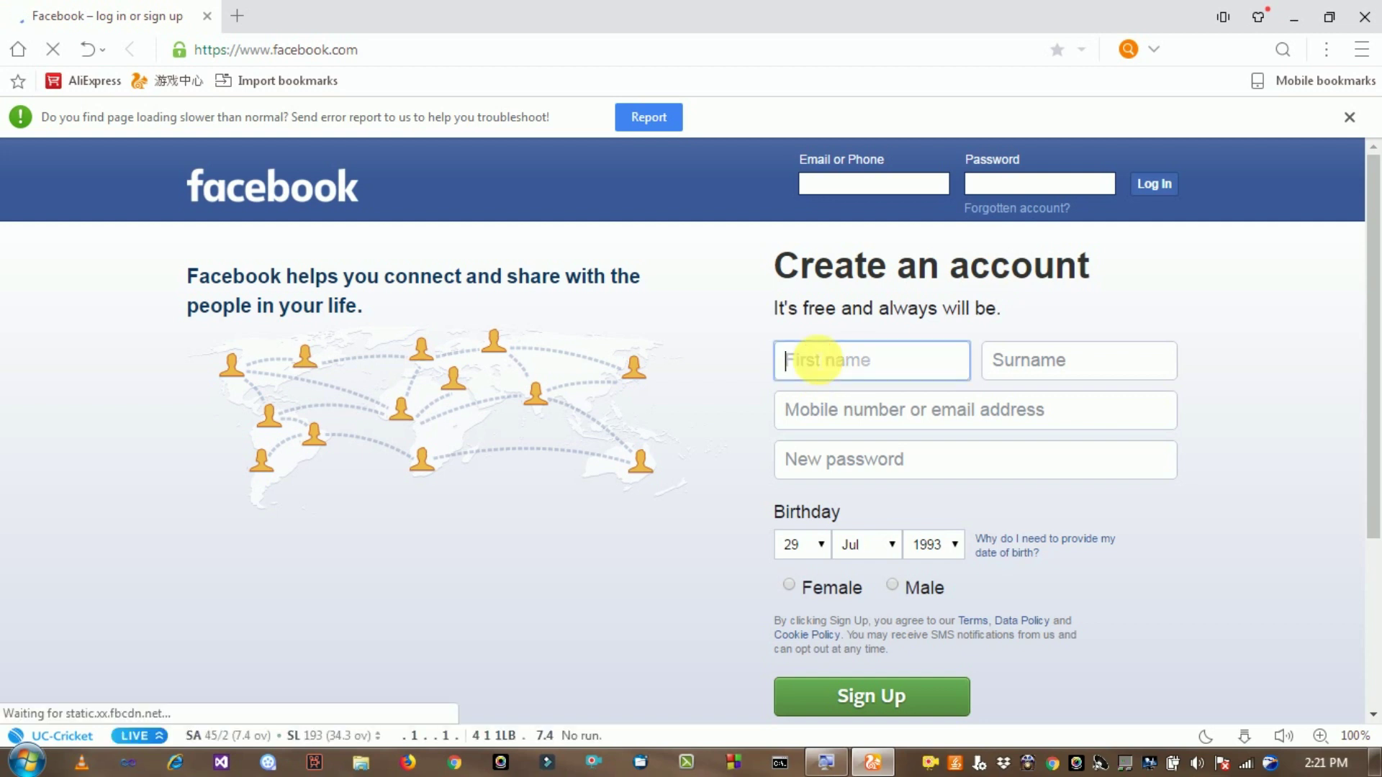
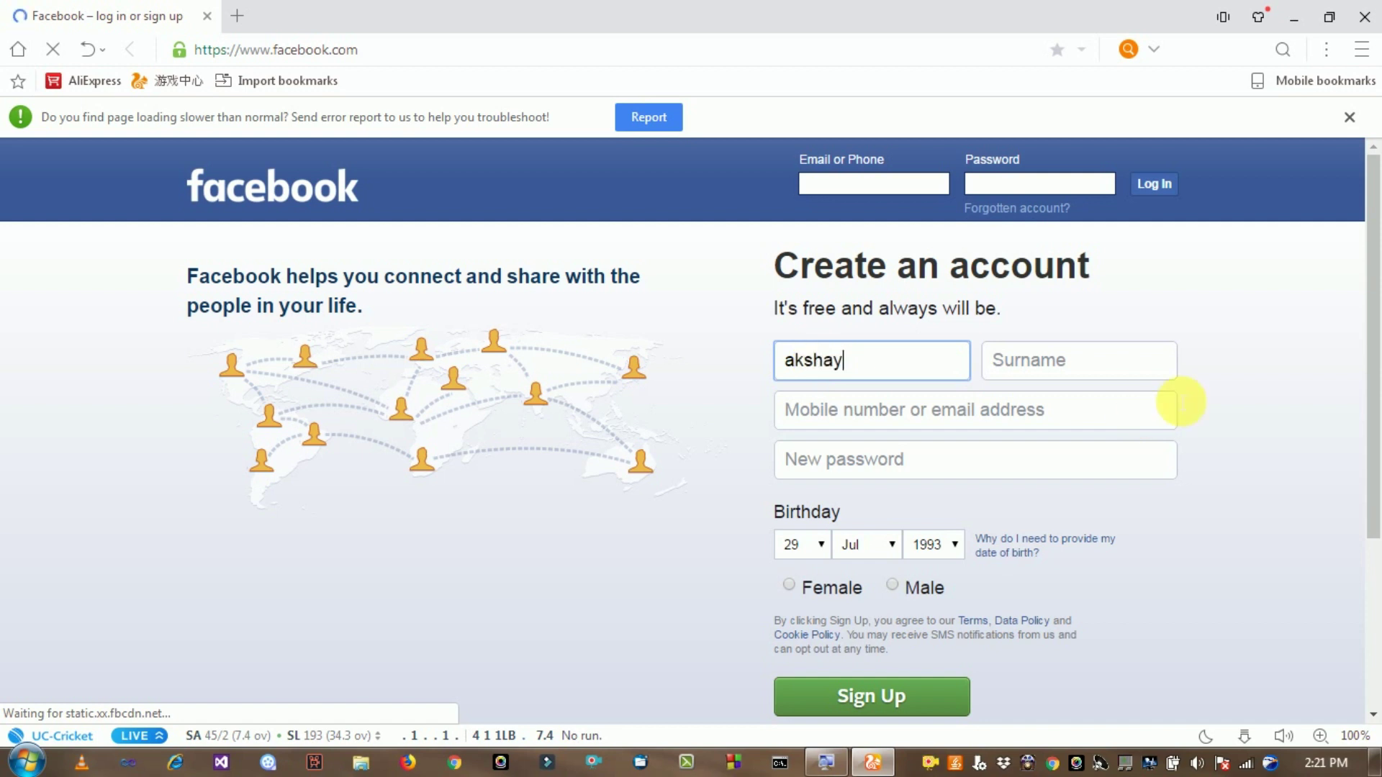
click(1144, 375)
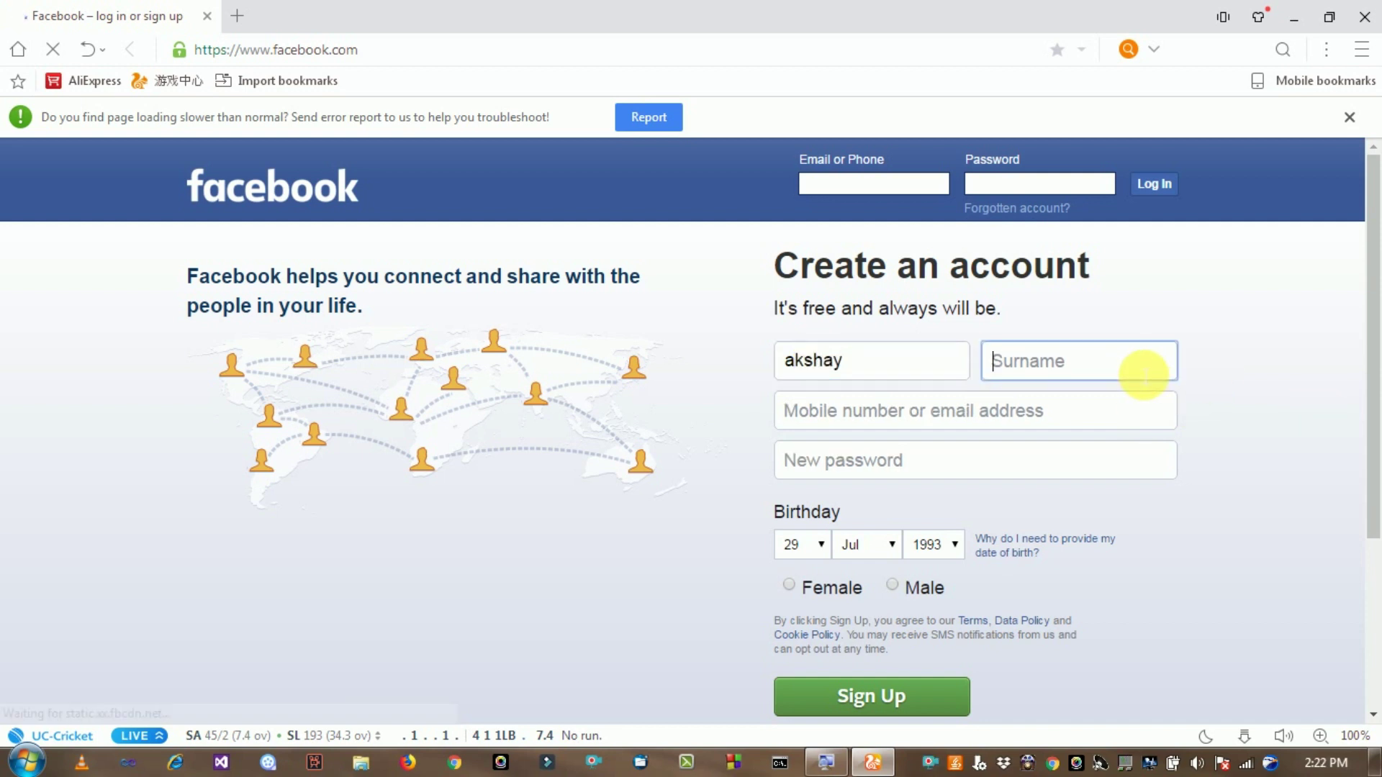
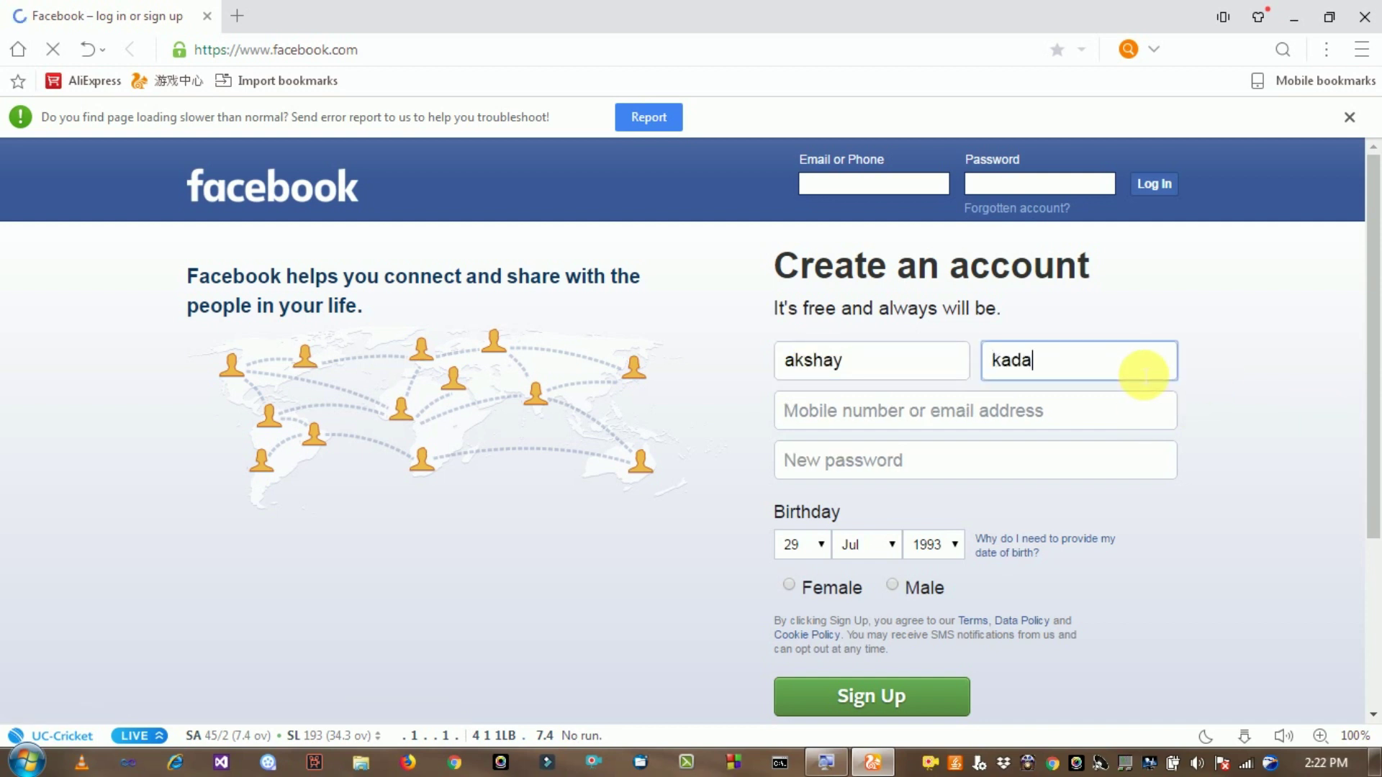
Fill in the user's mobile number and type a new account password.
click(885, 431)
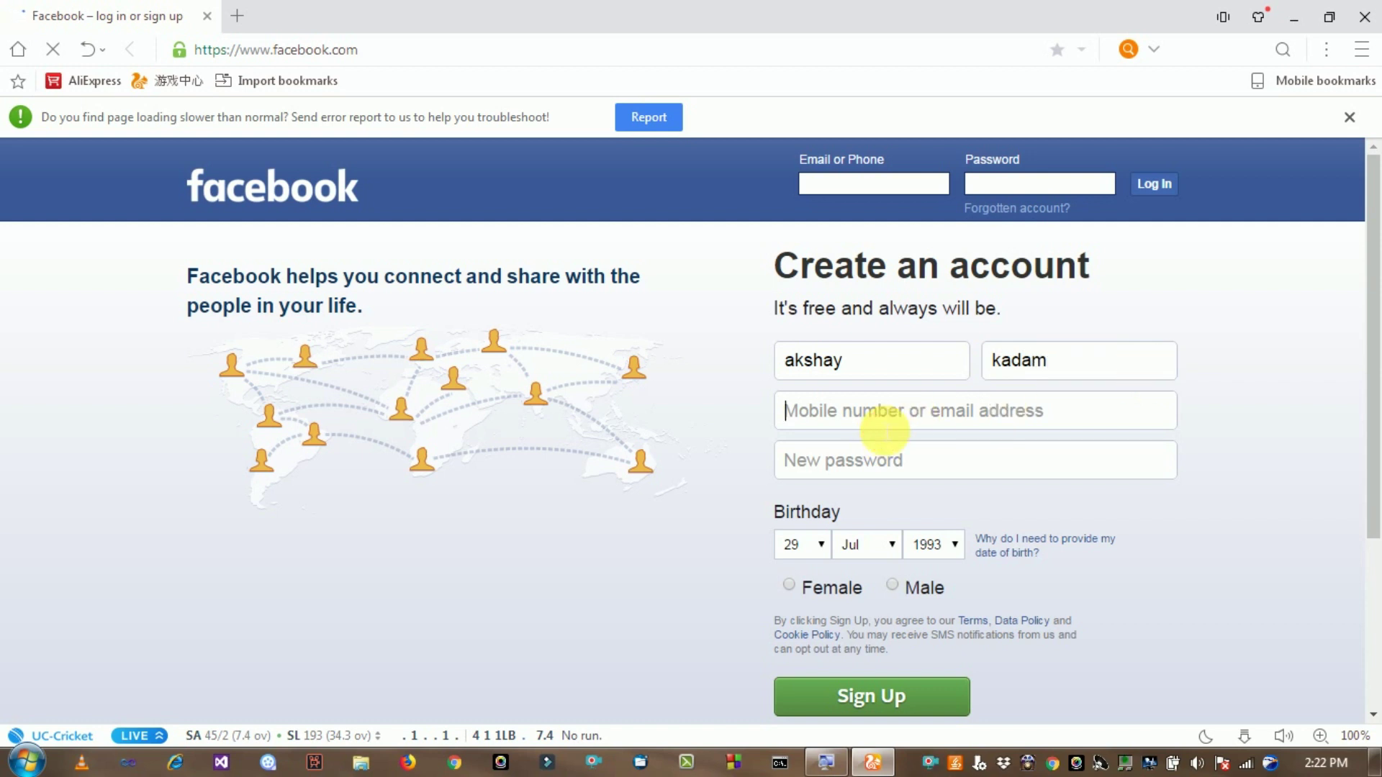
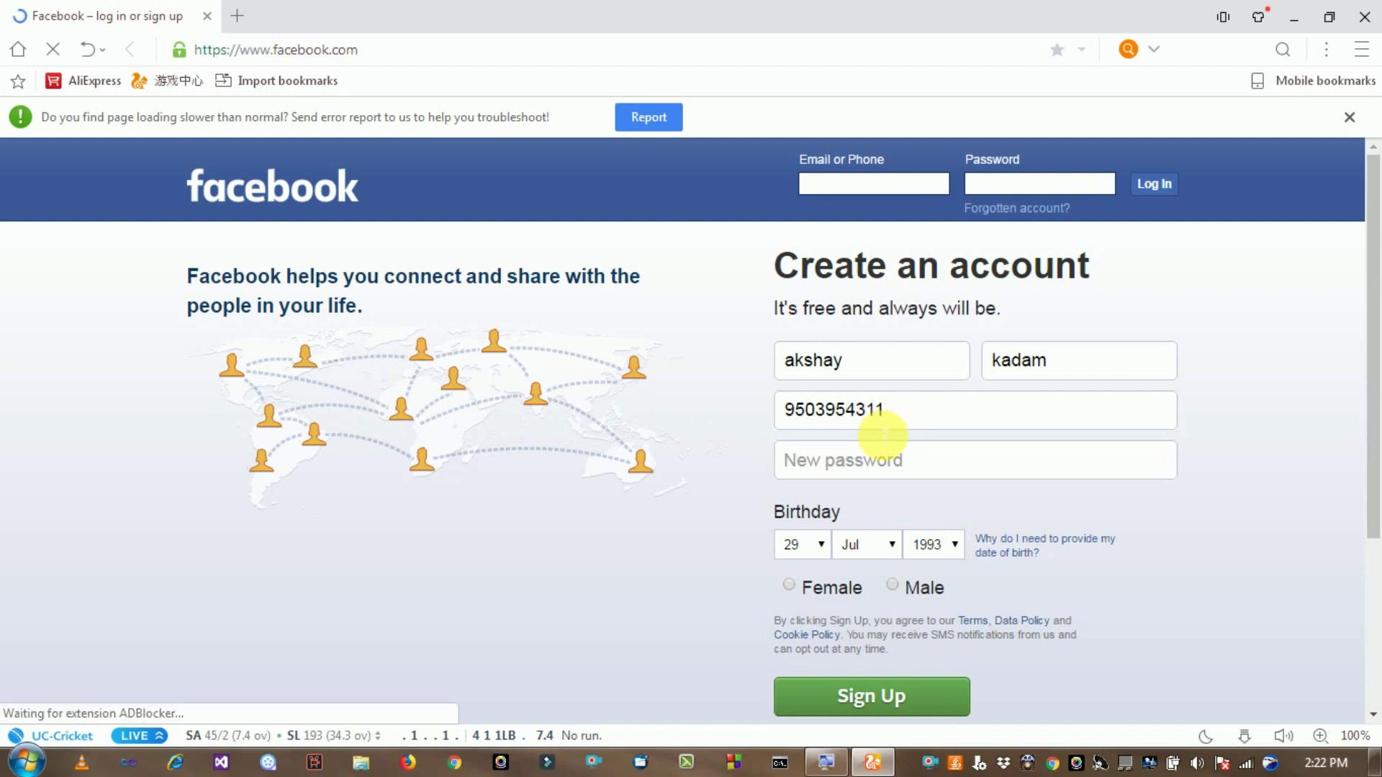
click(863, 469)
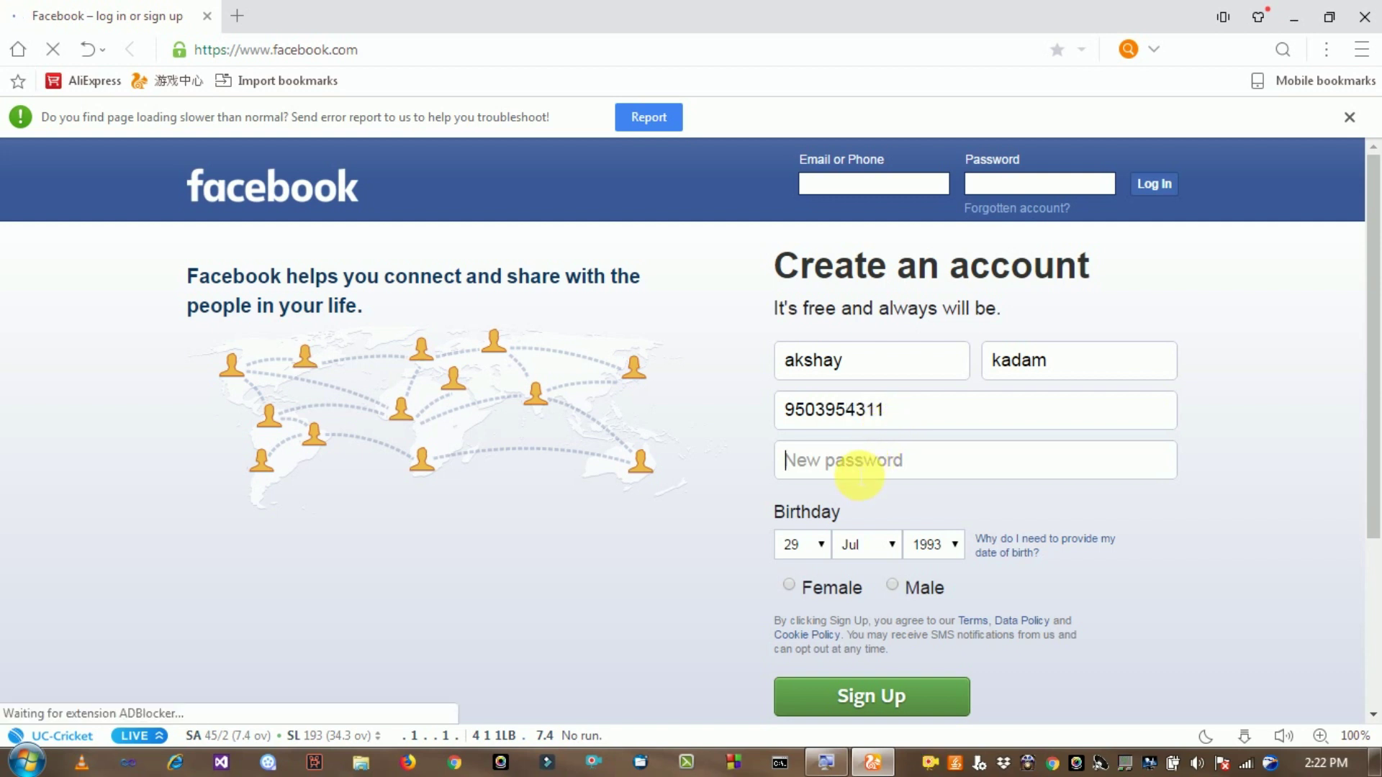
text(aa)
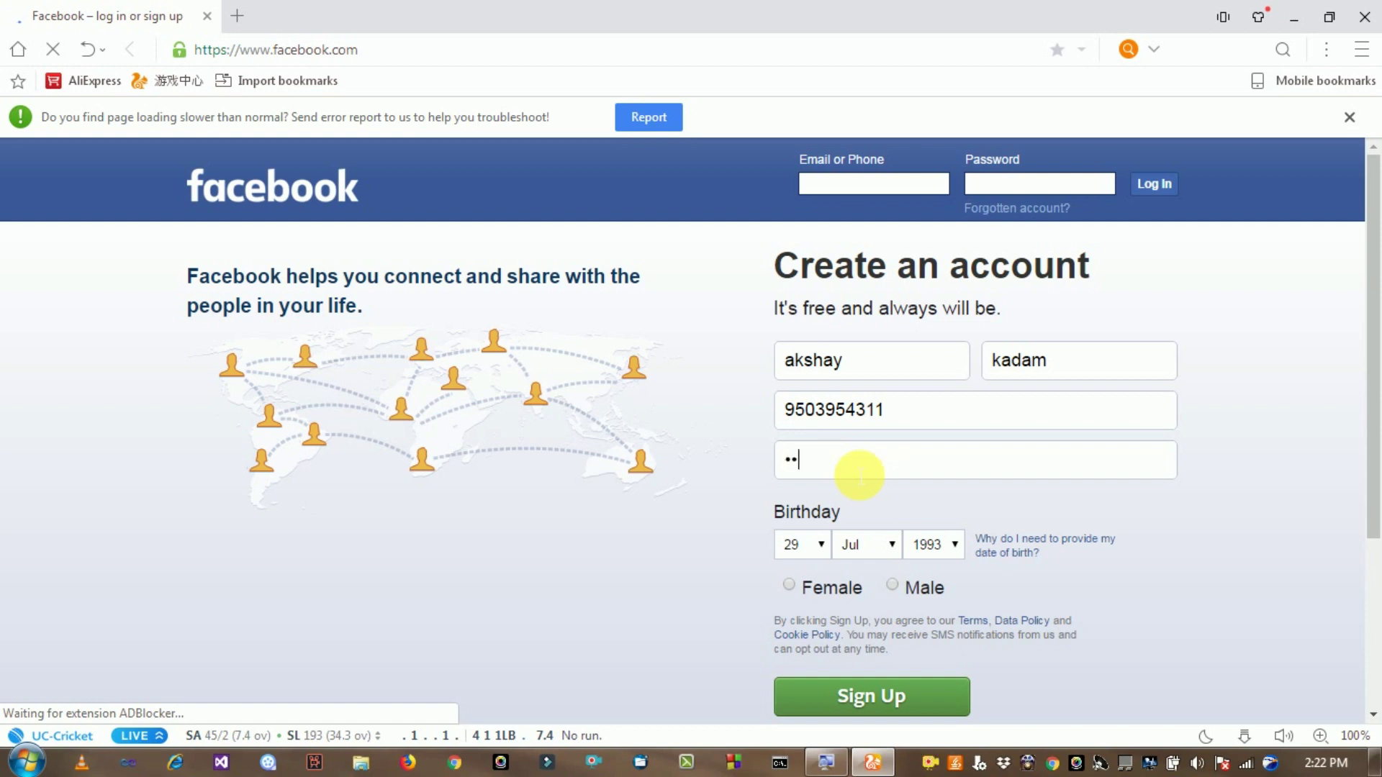
text(aaaaaaaaaa)
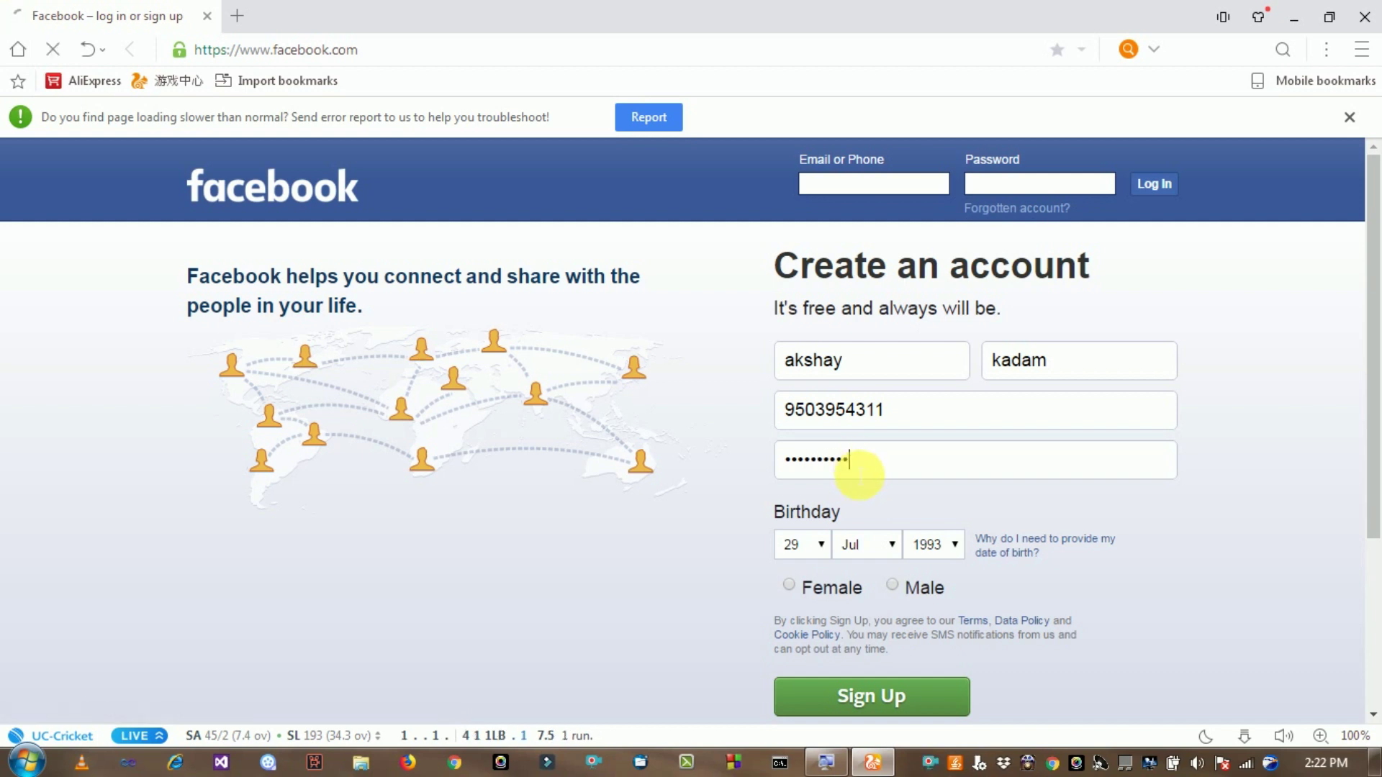
text(a)
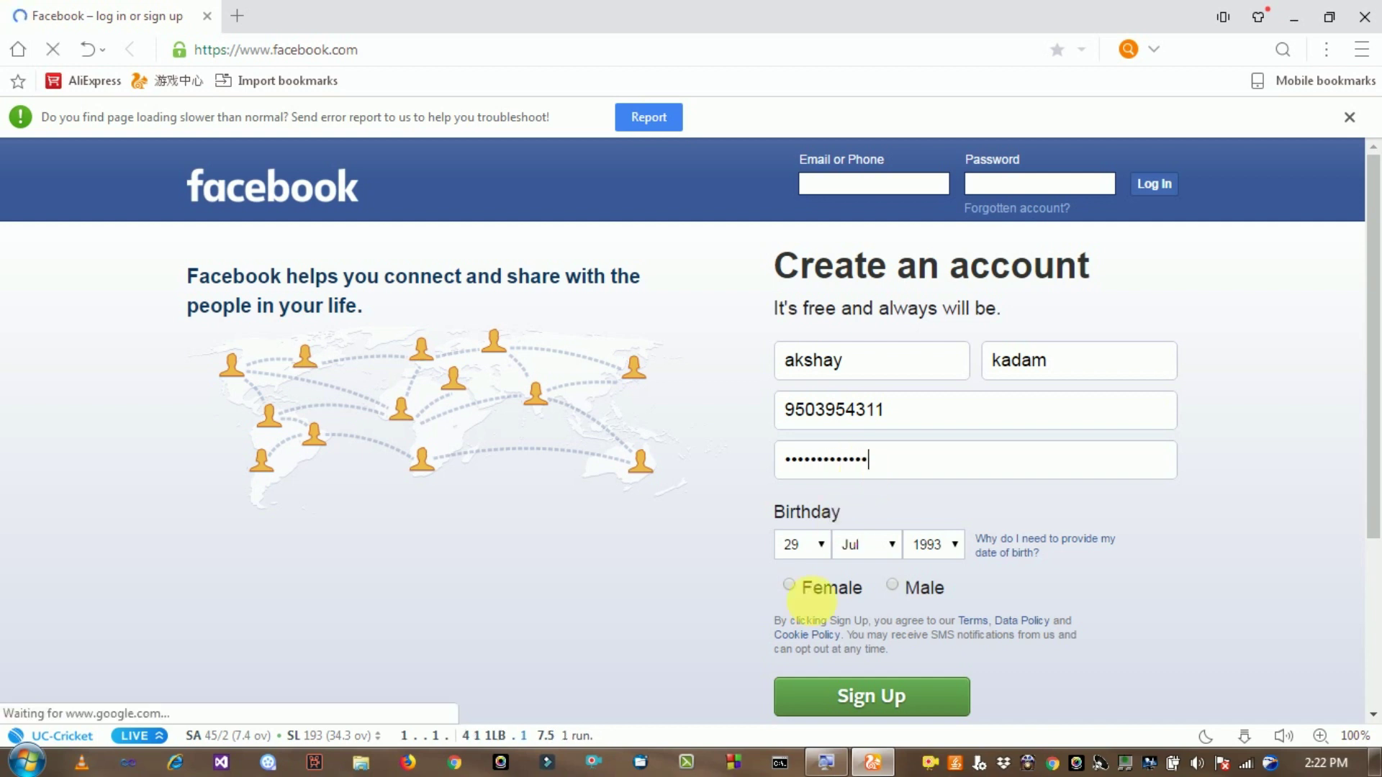
Set the sign-up birthday to 28 Nov 1996.
click(821, 549)
click(819, 543)
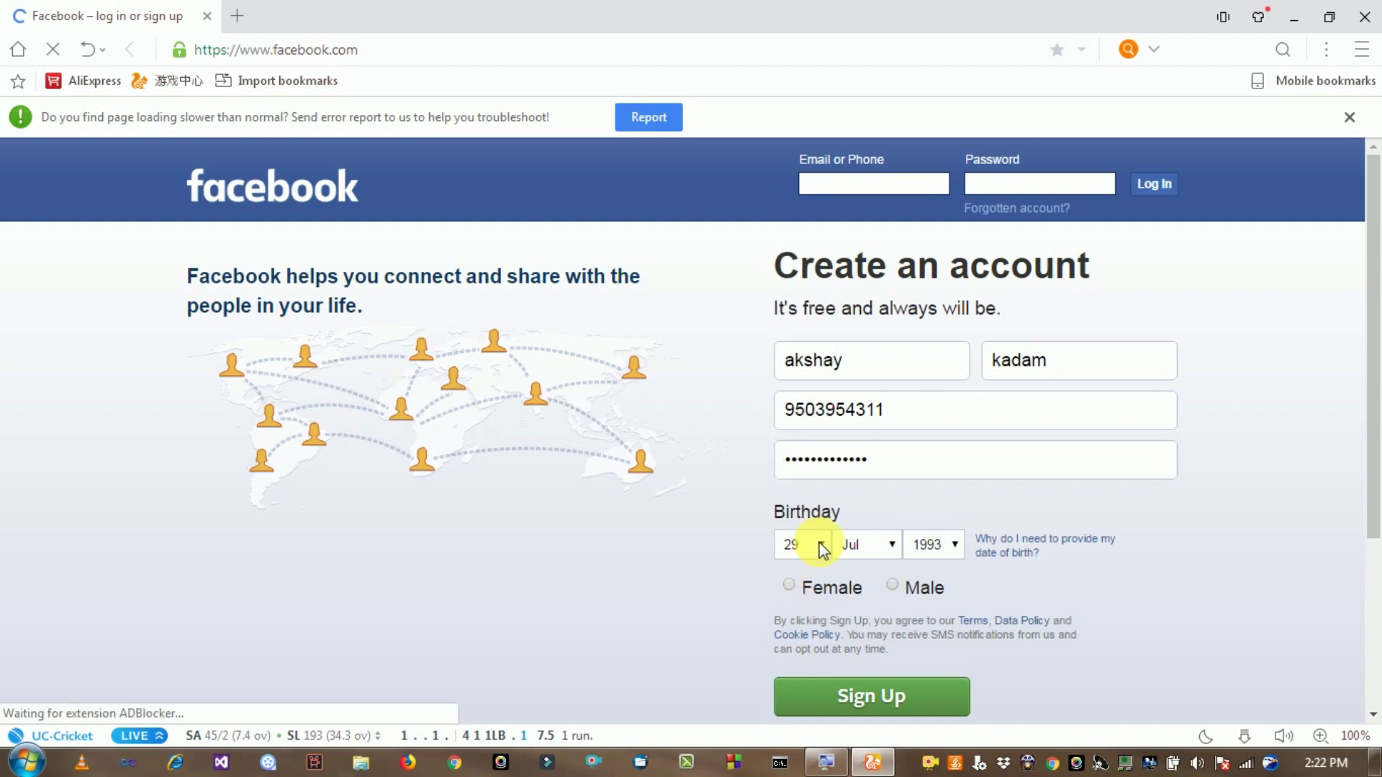
click(819, 543)
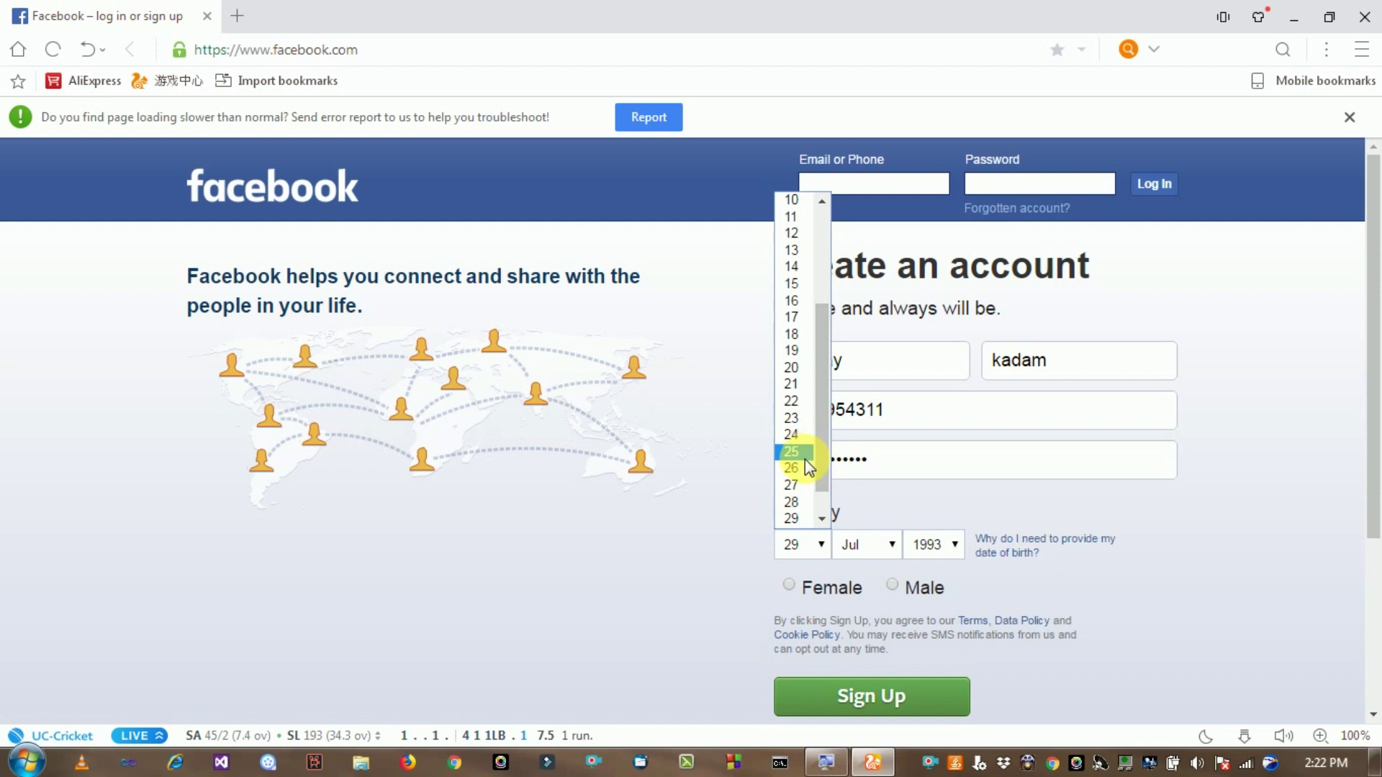
click(793, 502)
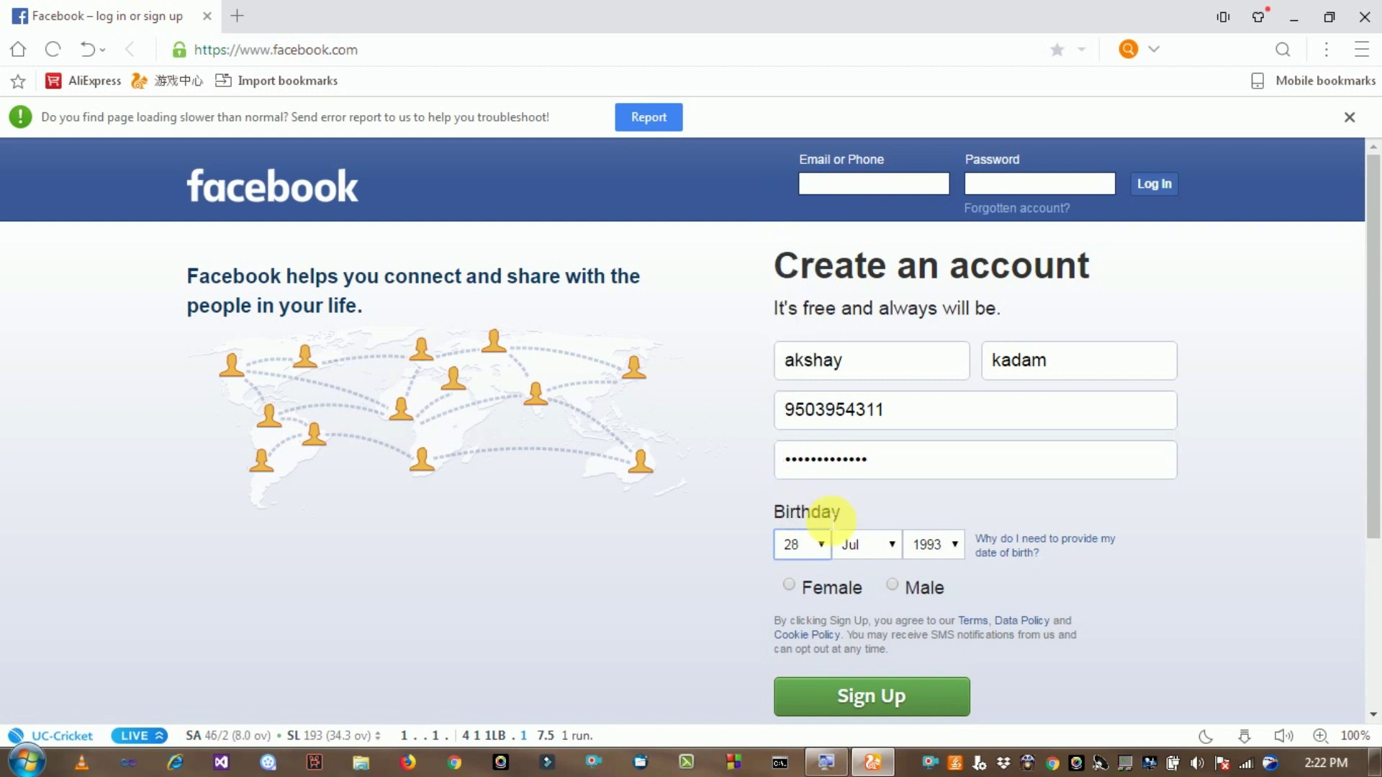
click(889, 545)
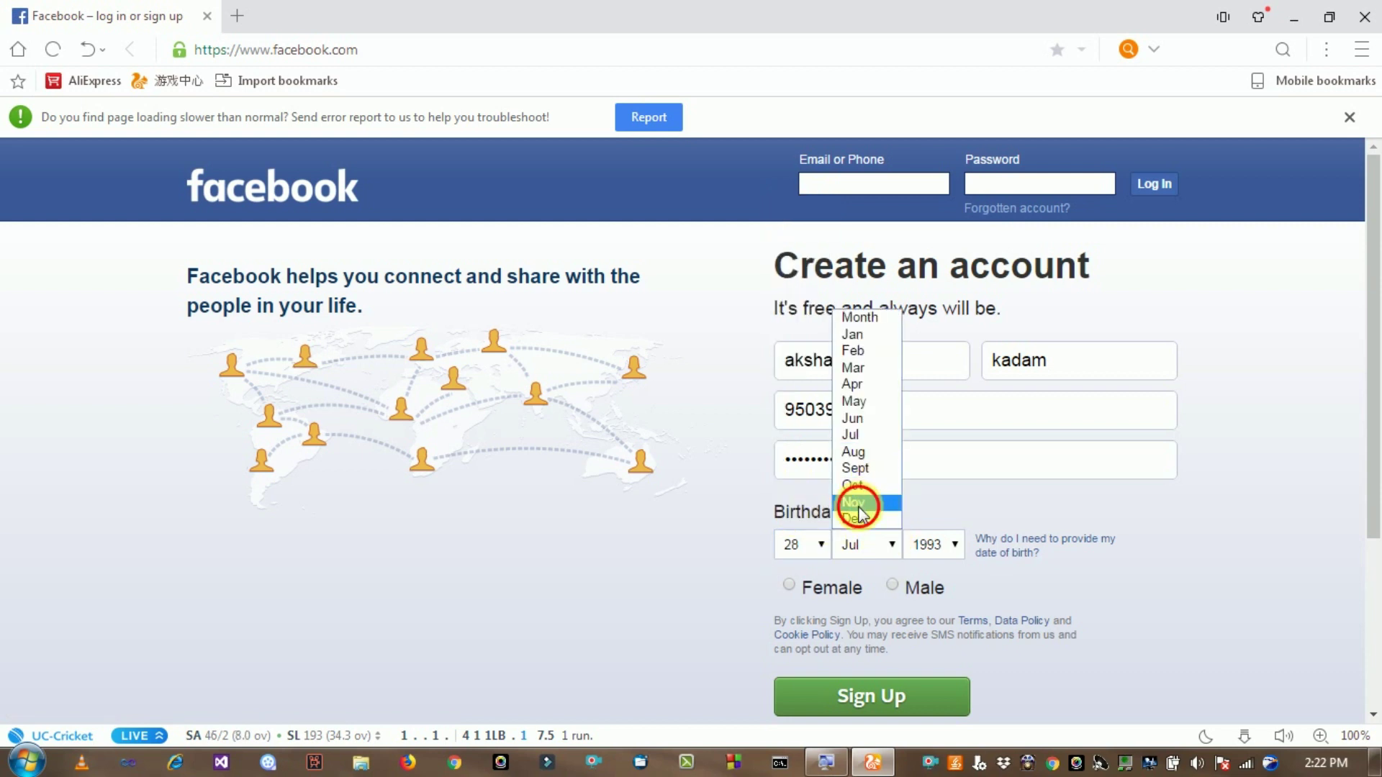
click(857, 504)
click(947, 551)
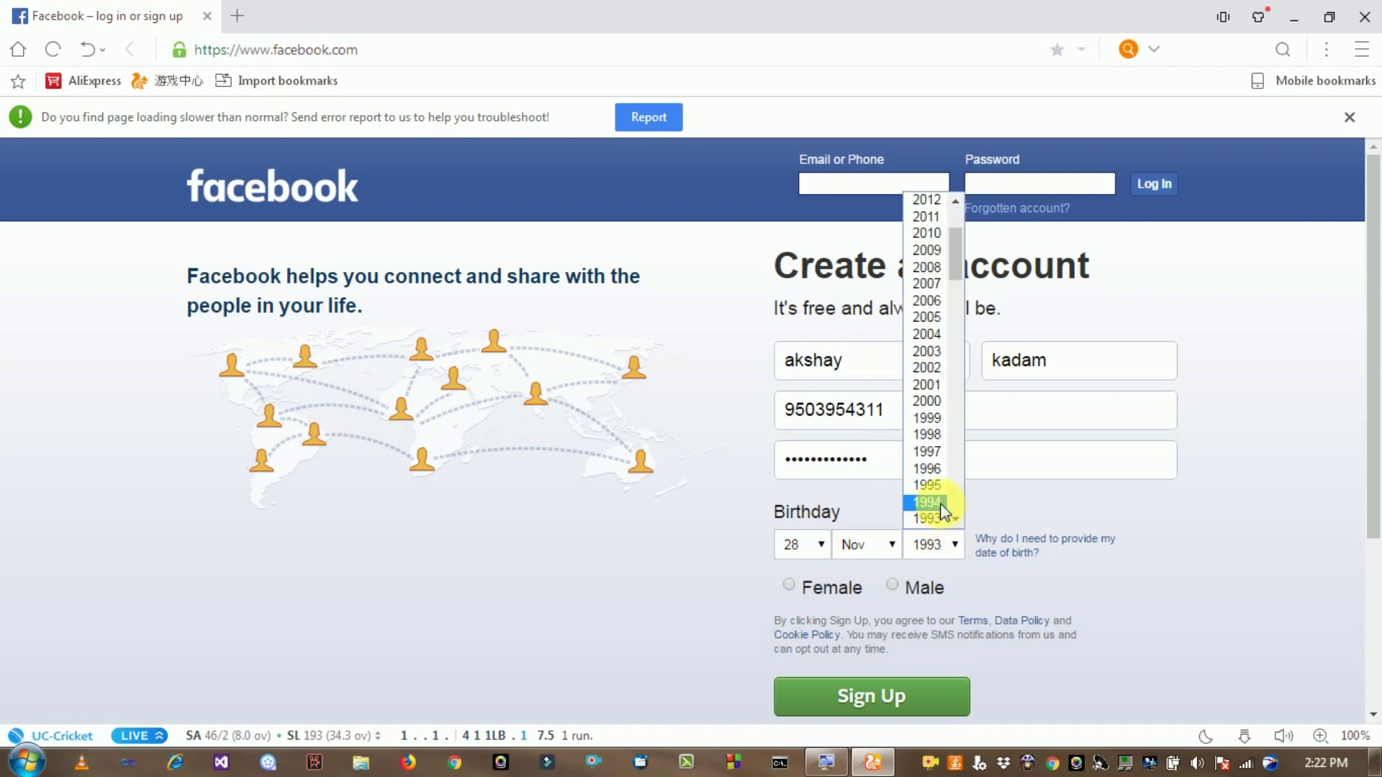
scroll(957, 277, down, 2)
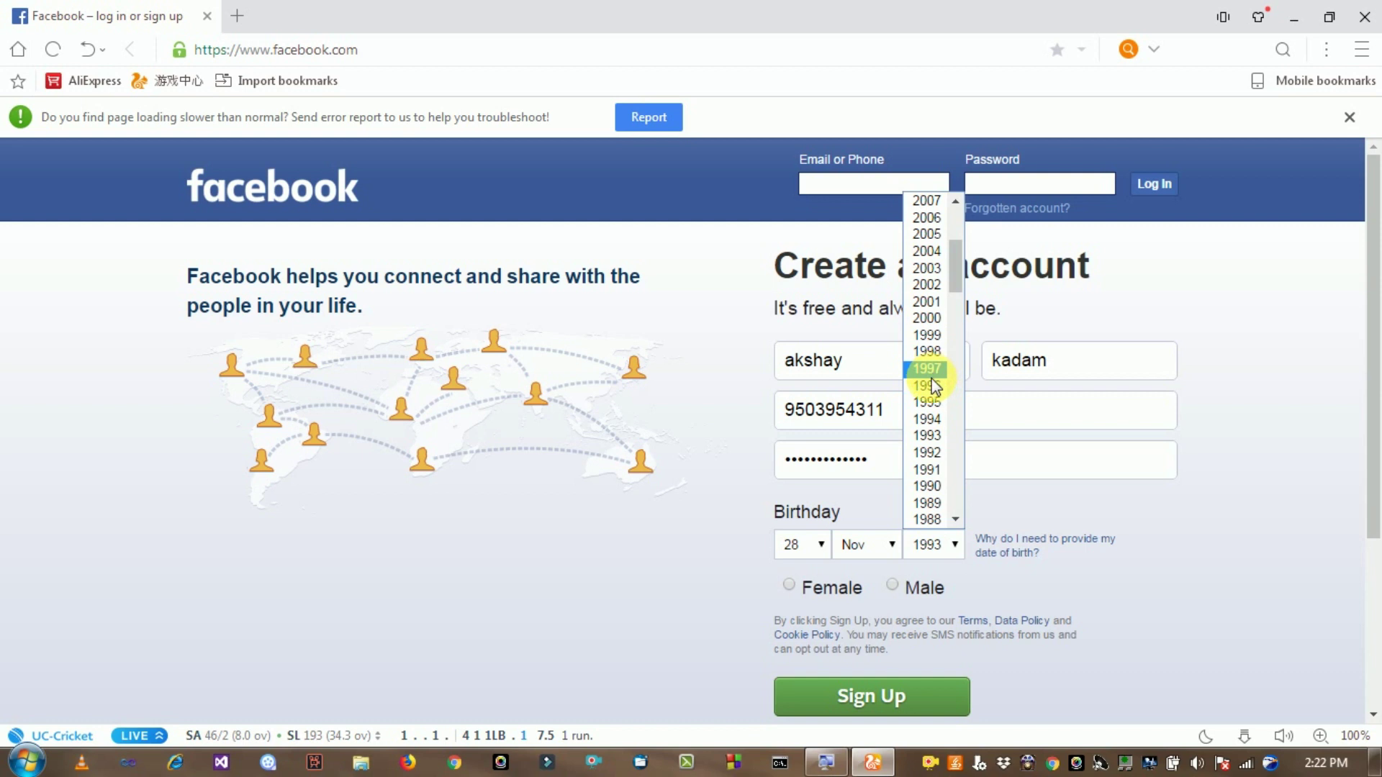
click(929, 386)
Read and close the date-of-birth explanation, then select Male as the gender.
click(1022, 540)
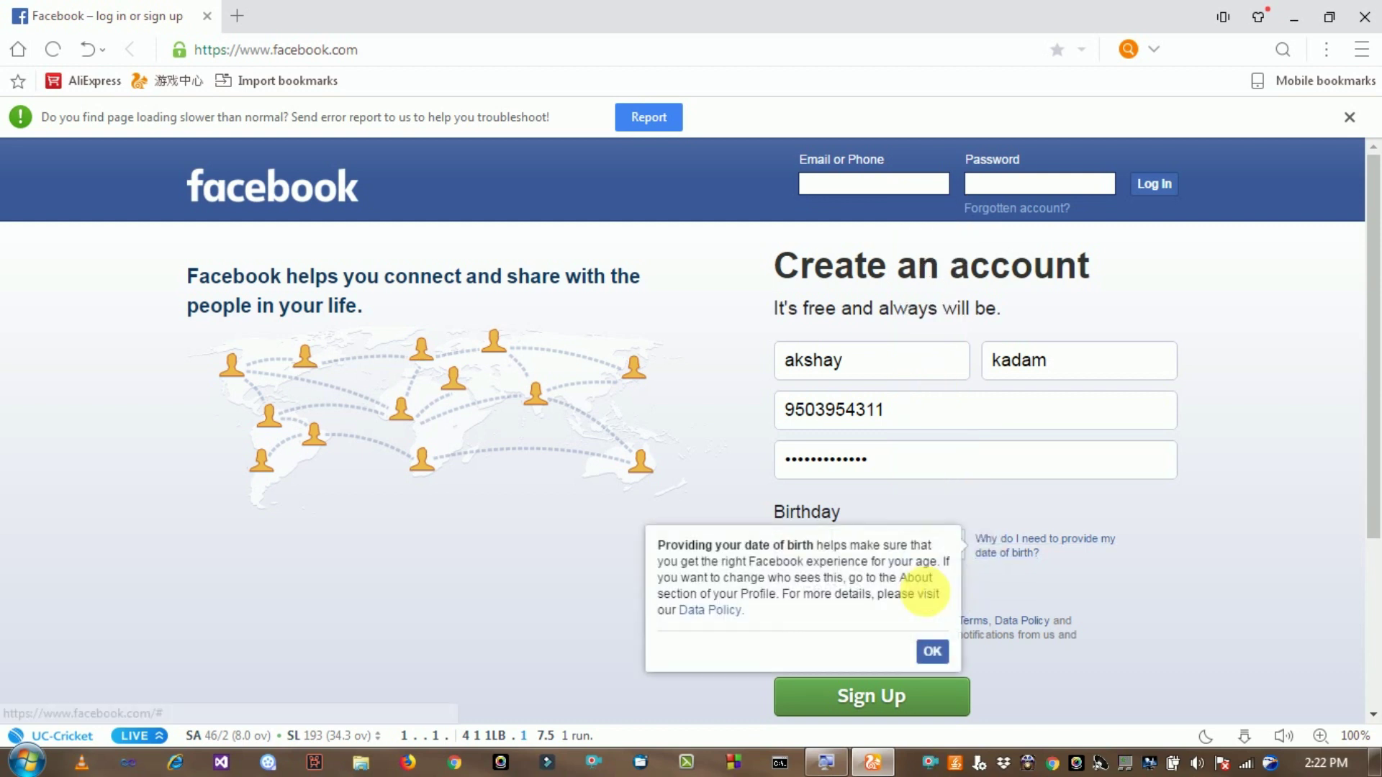
click(1017, 586)
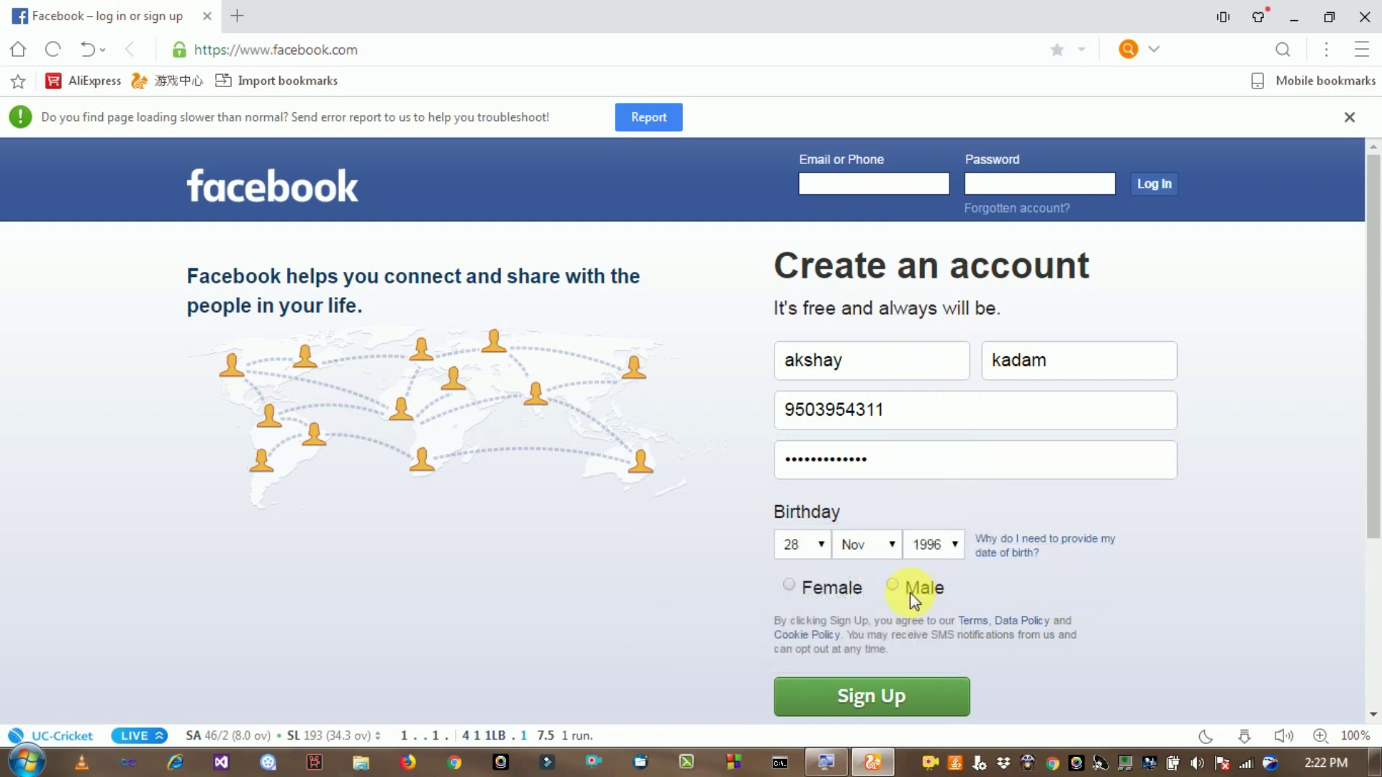
click(893, 586)
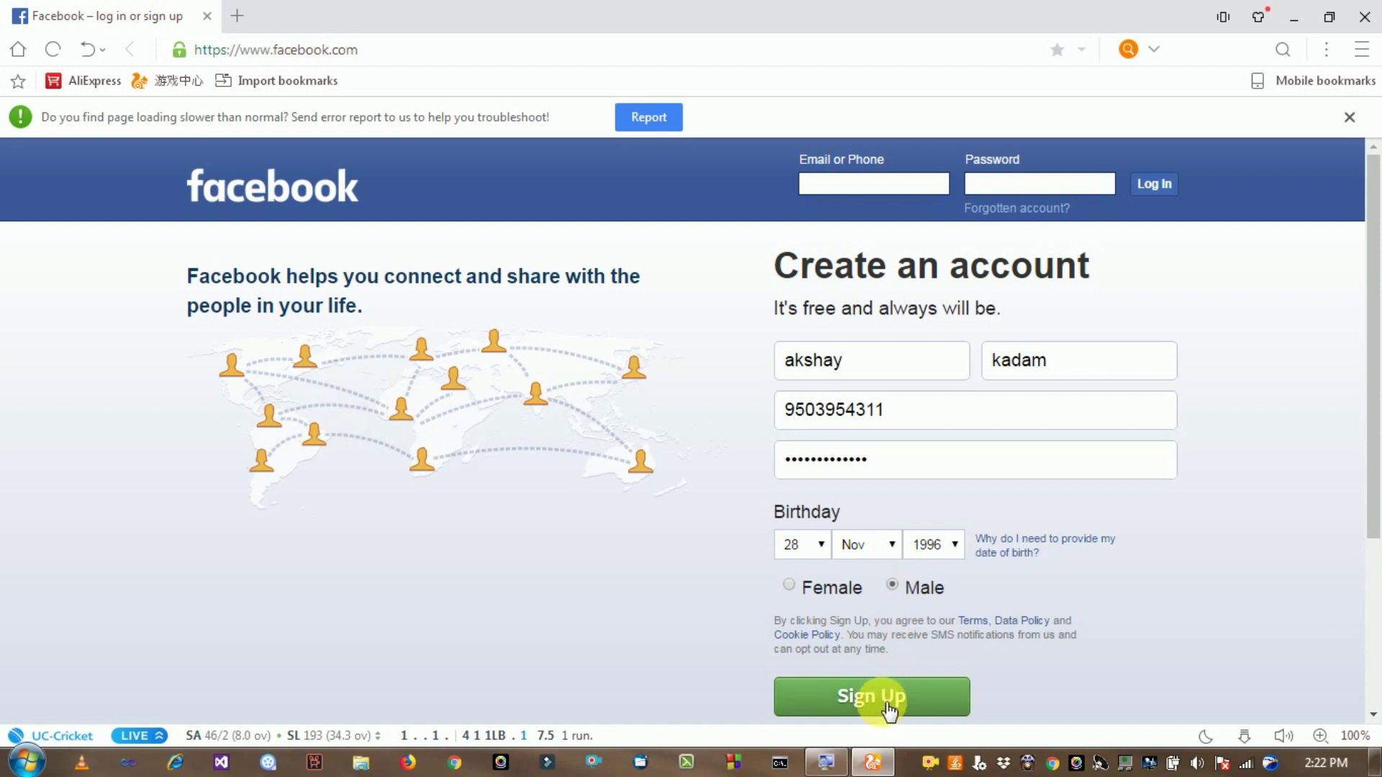
Scroll down and submit the completed form with the green Sign Up button.
click(889, 708)
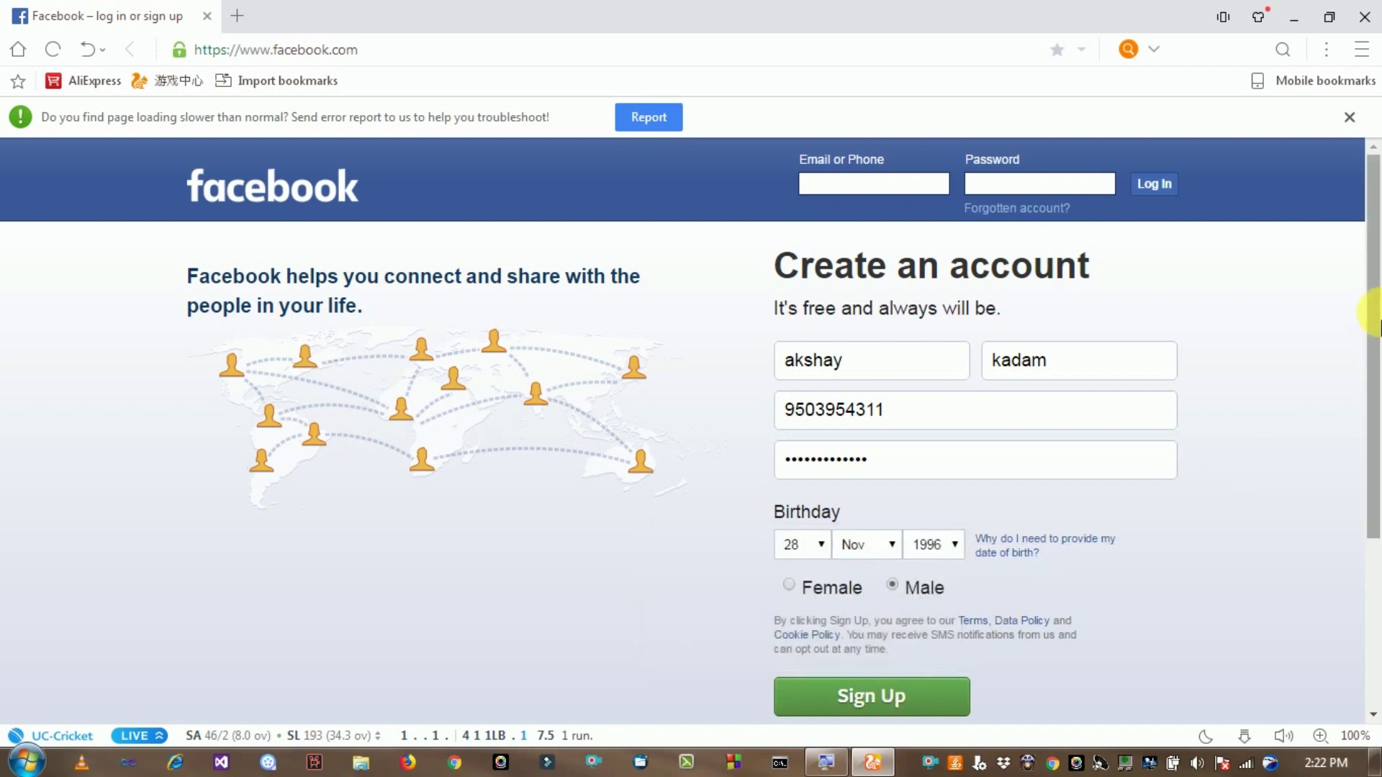
drag(1376, 320, 1371, 489)
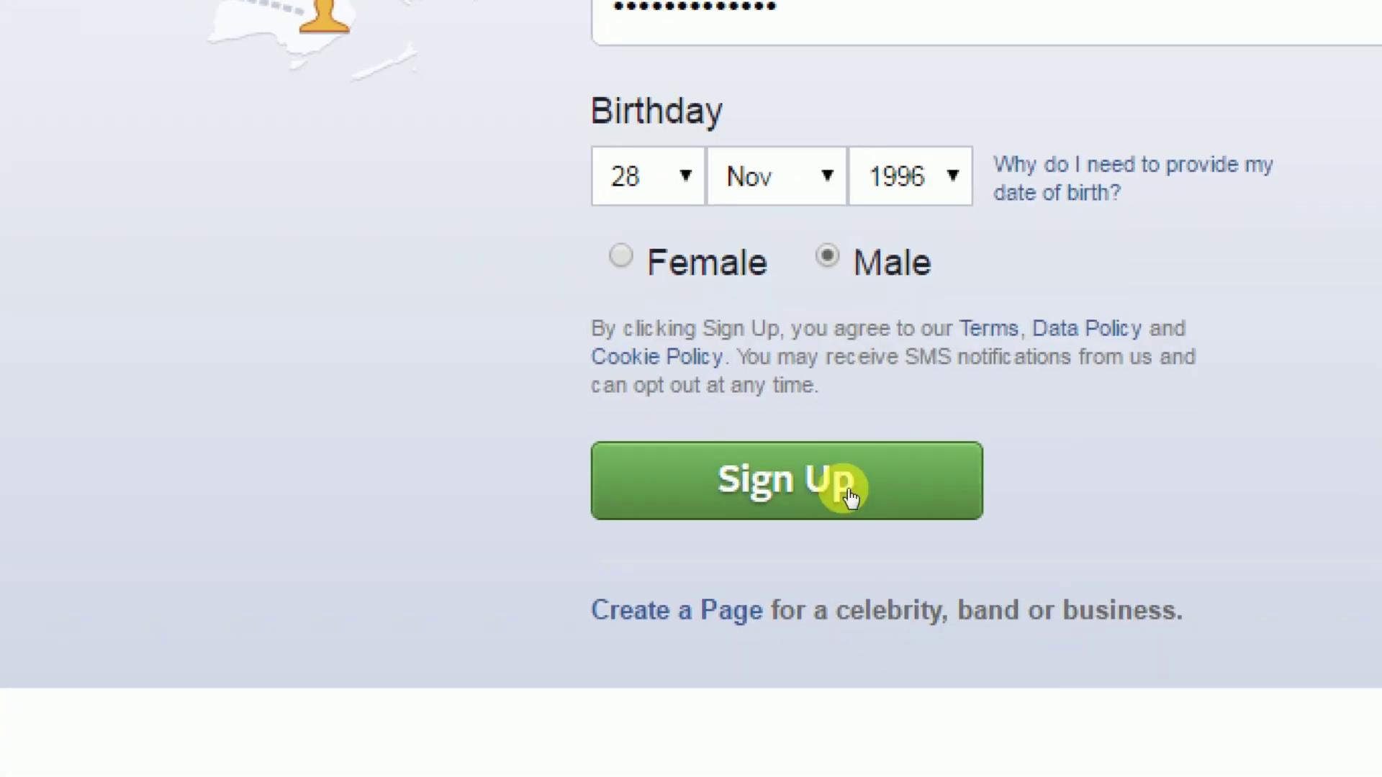
click(930, 491)
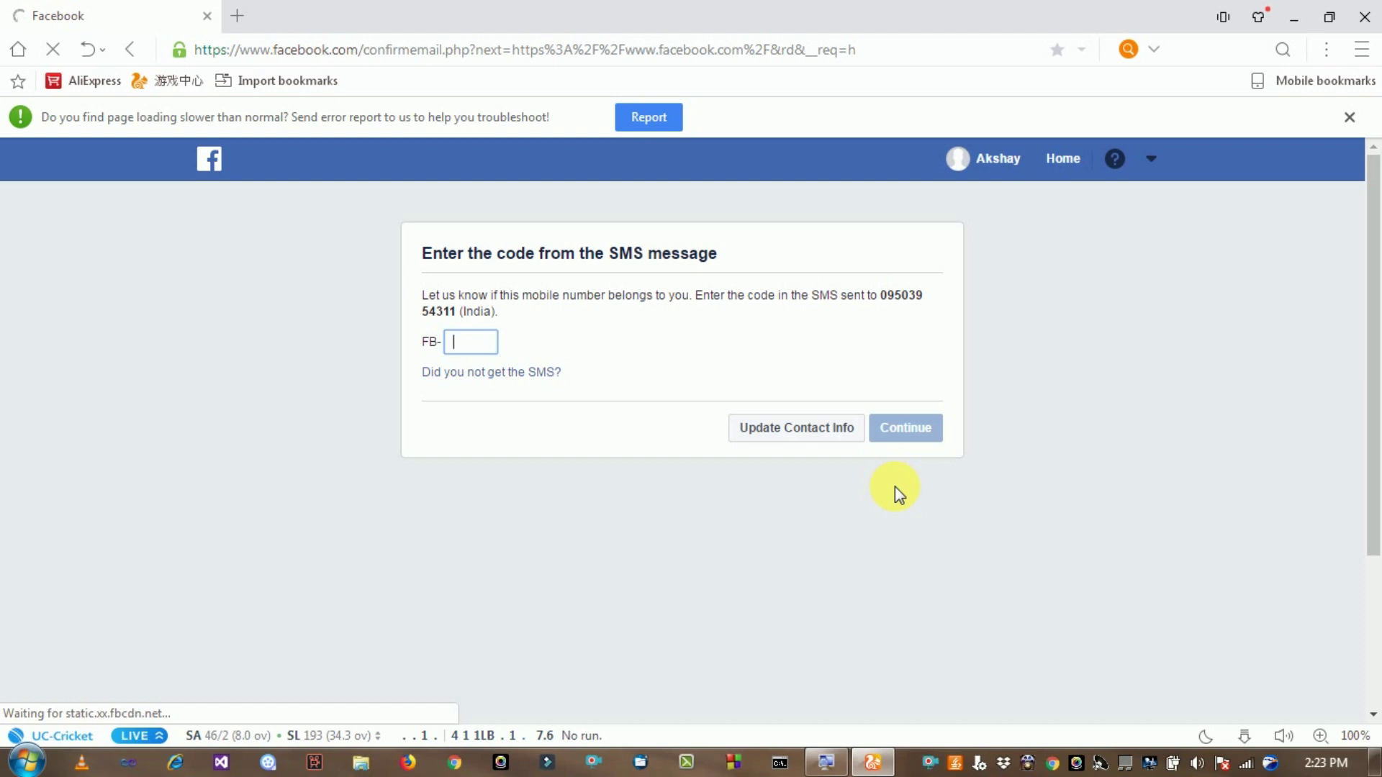
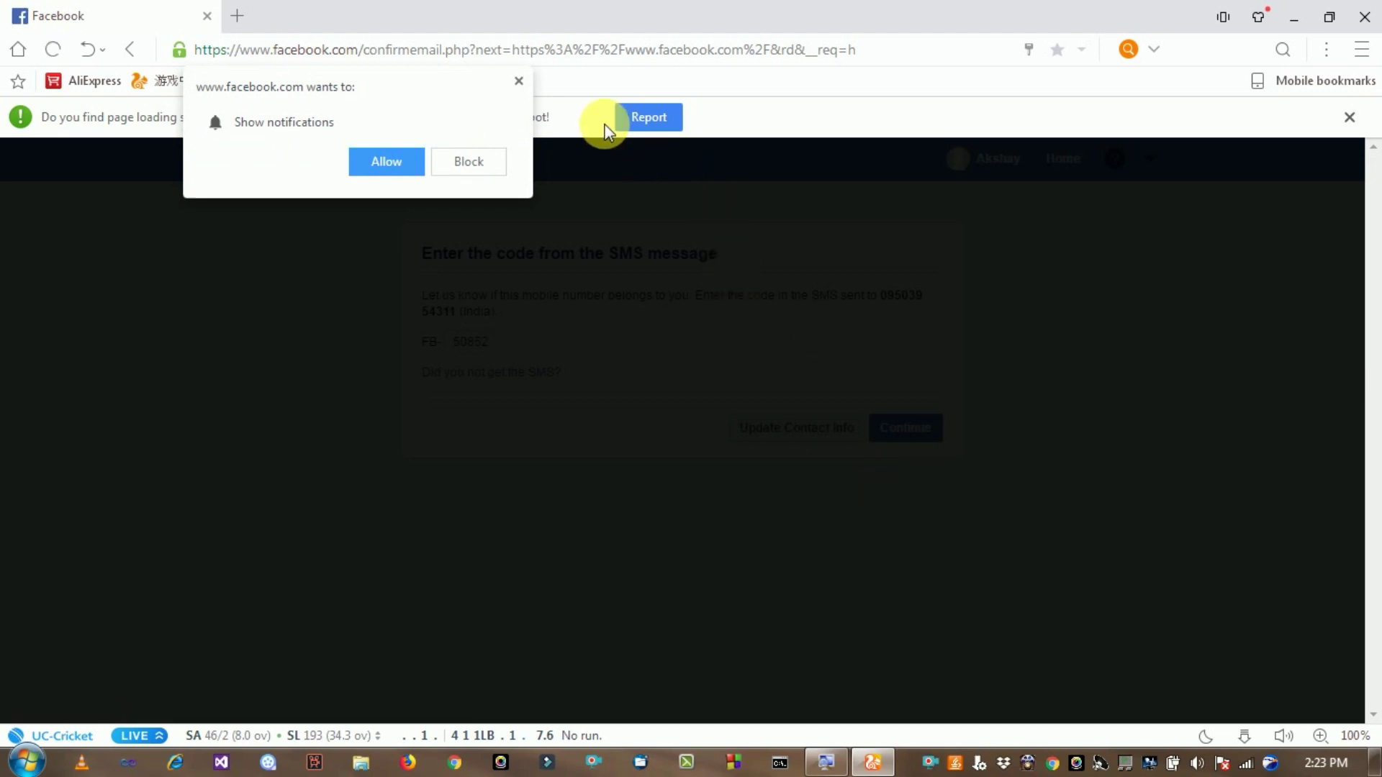
Enter the SMS confirmation code, dismiss the notification prompt, and submit it with Continue.
click(519, 82)
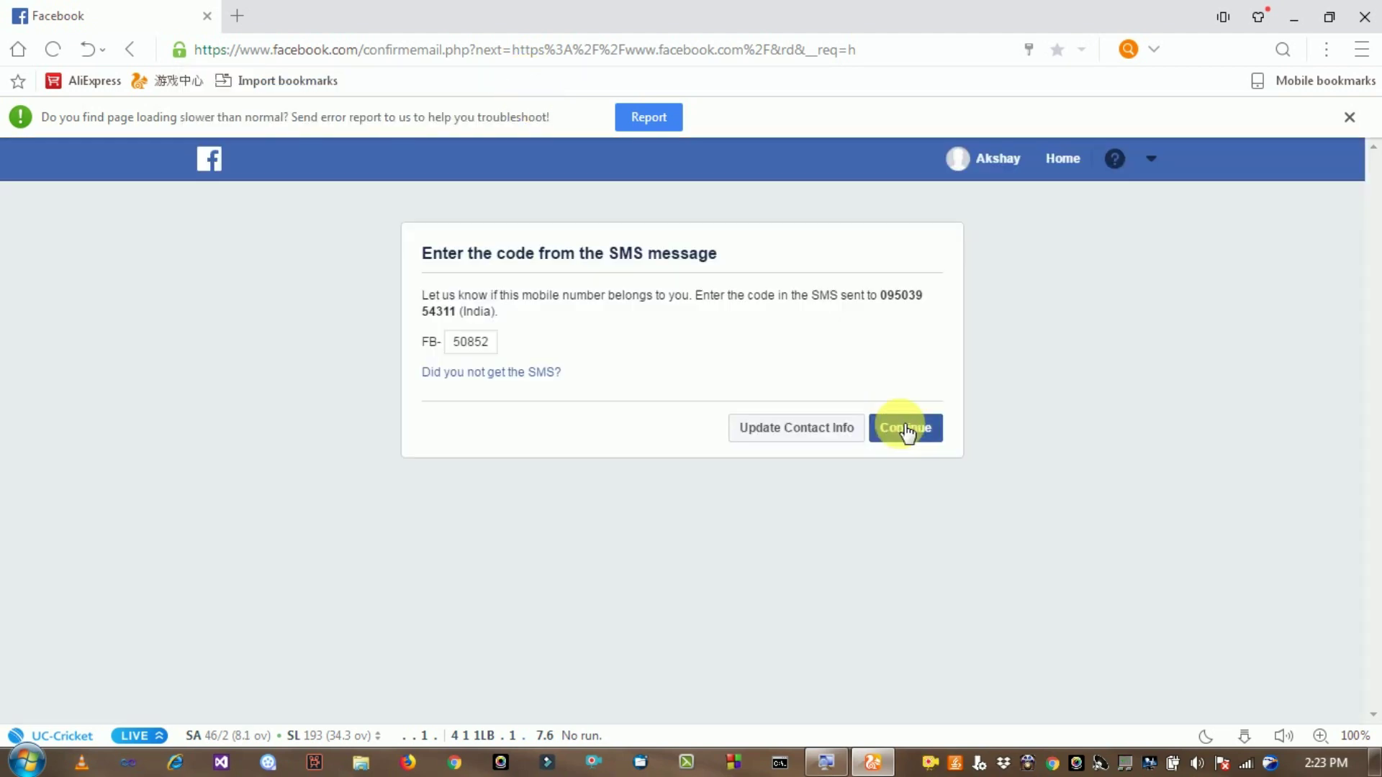
click(905, 430)
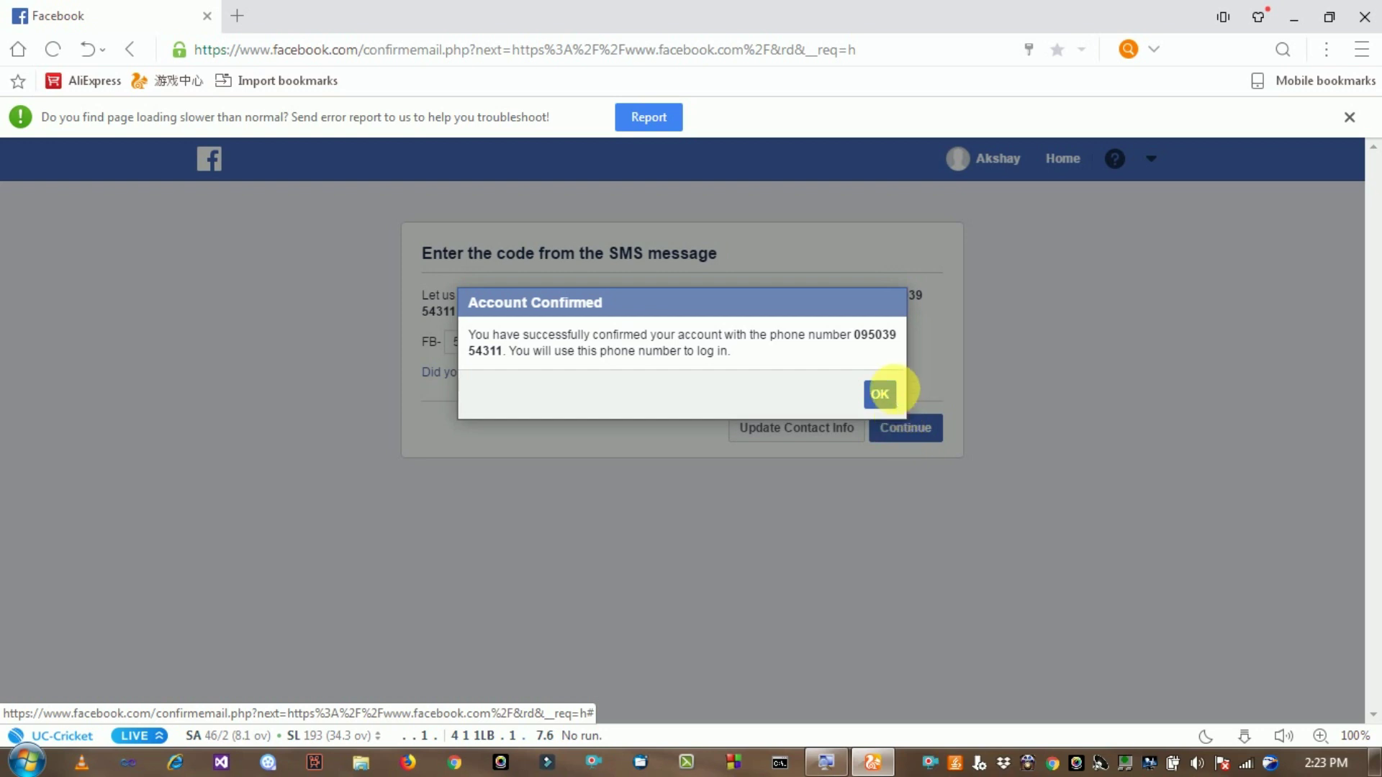
Acknowledge the Account Confirmed message with OK.
click(896, 393)
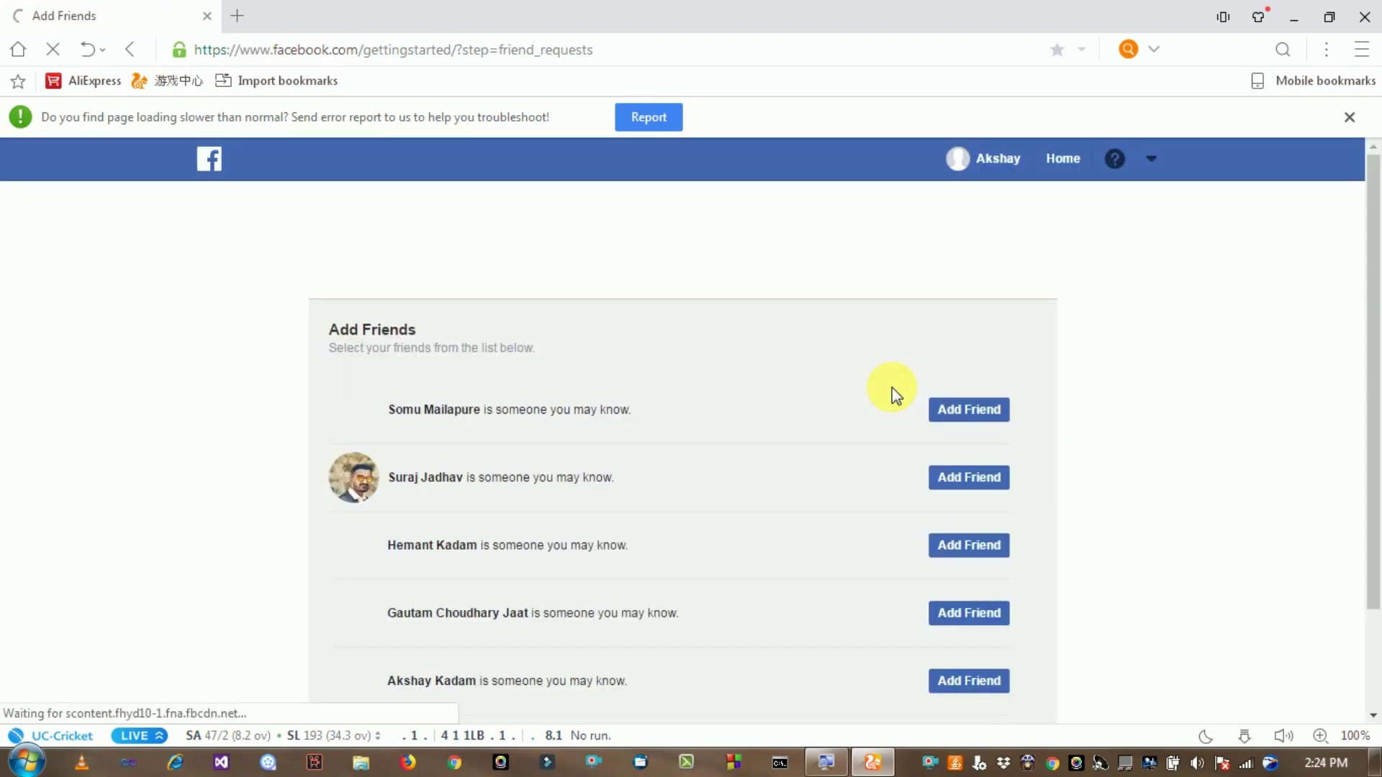
Send a friend request to the first suggested person and close the Show notifications prompt.
click(983, 417)
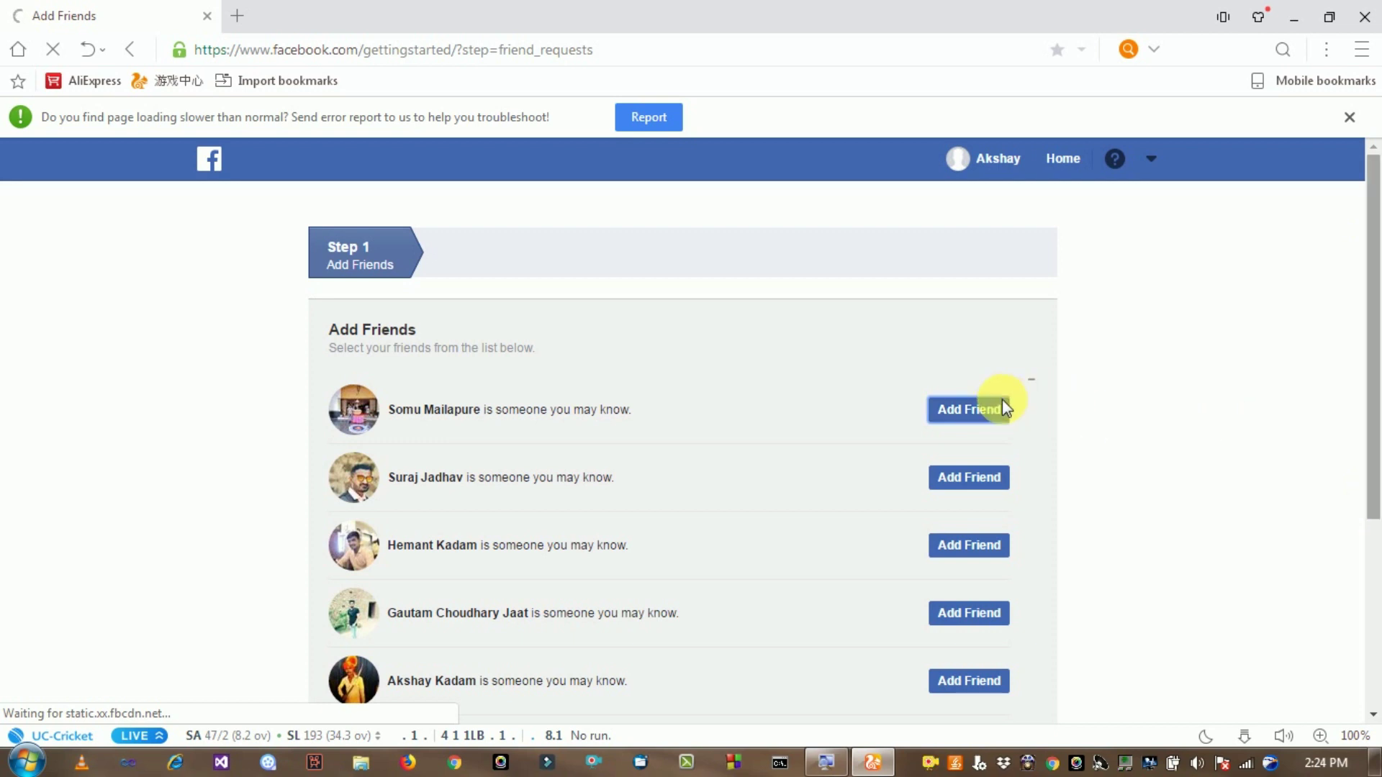
scroll(1373, 232, down, 5)
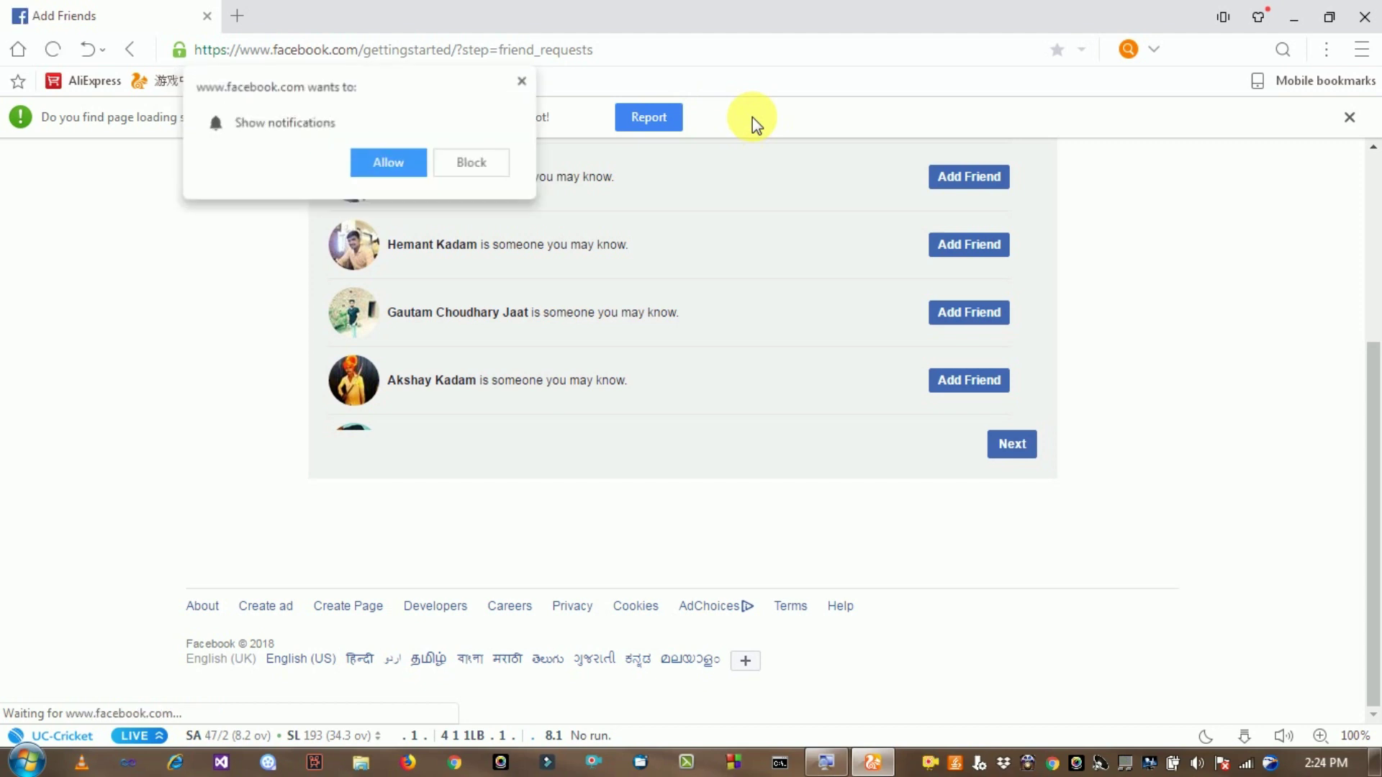
scroll(1373, 188, up, 5)
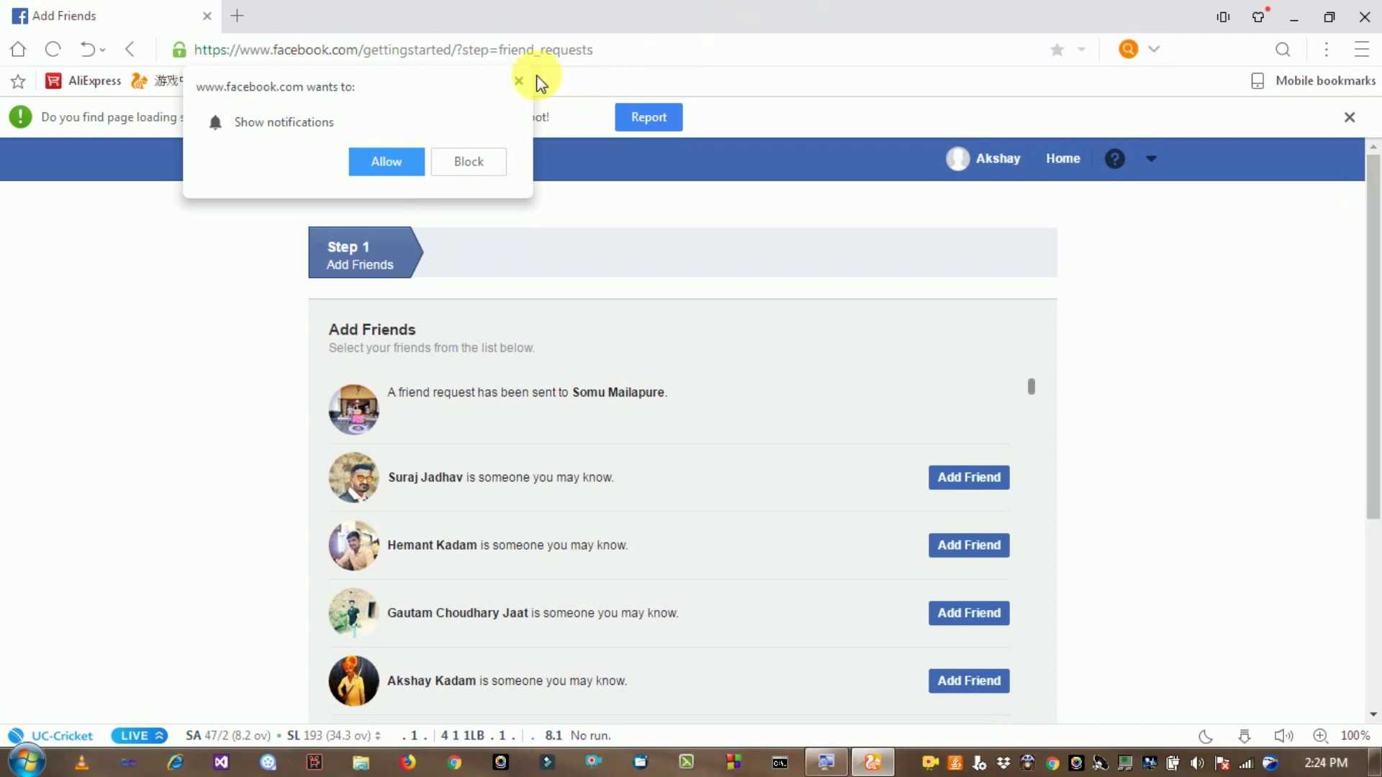
click(519, 81)
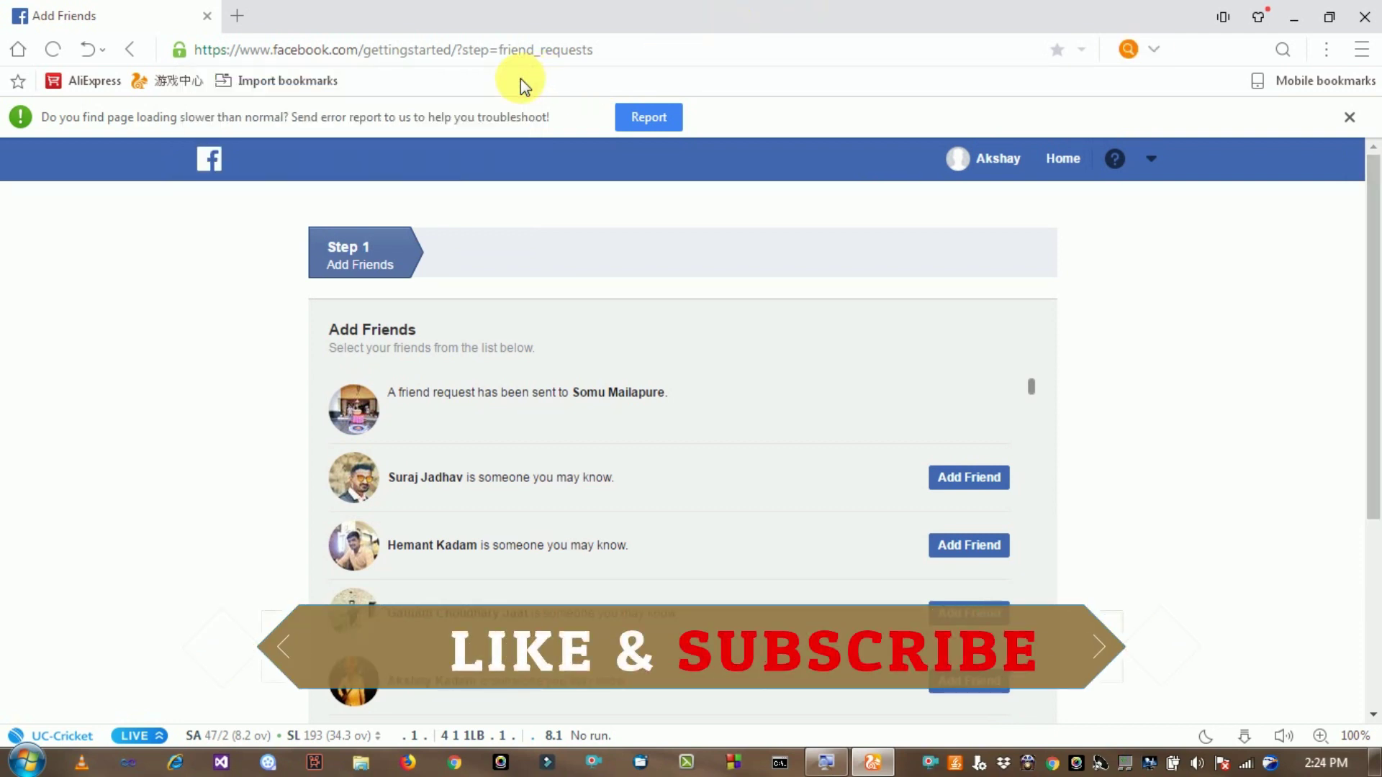